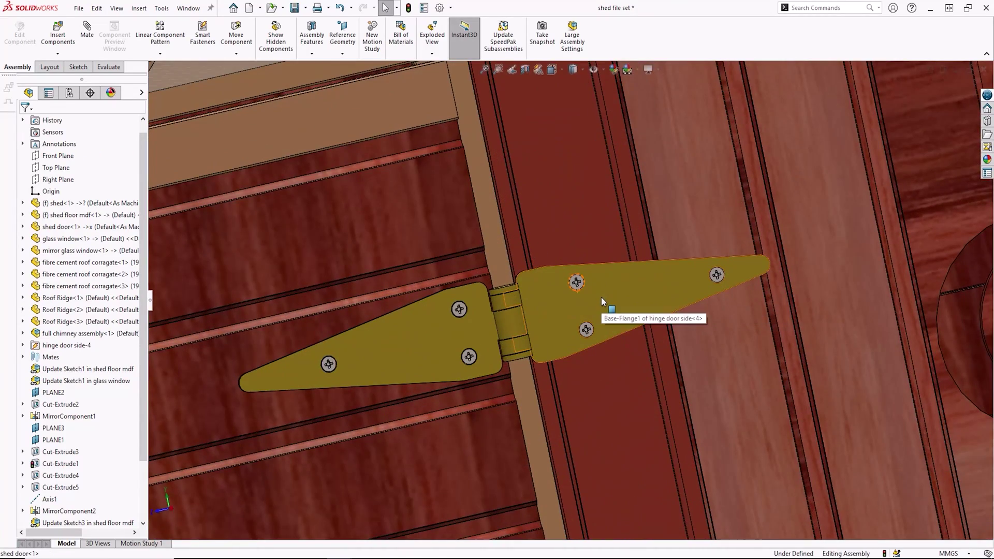
- Examine the components grouped in the hinge door side-4 folder and highlight the door-side hinge leaf in the model
click(23, 346)
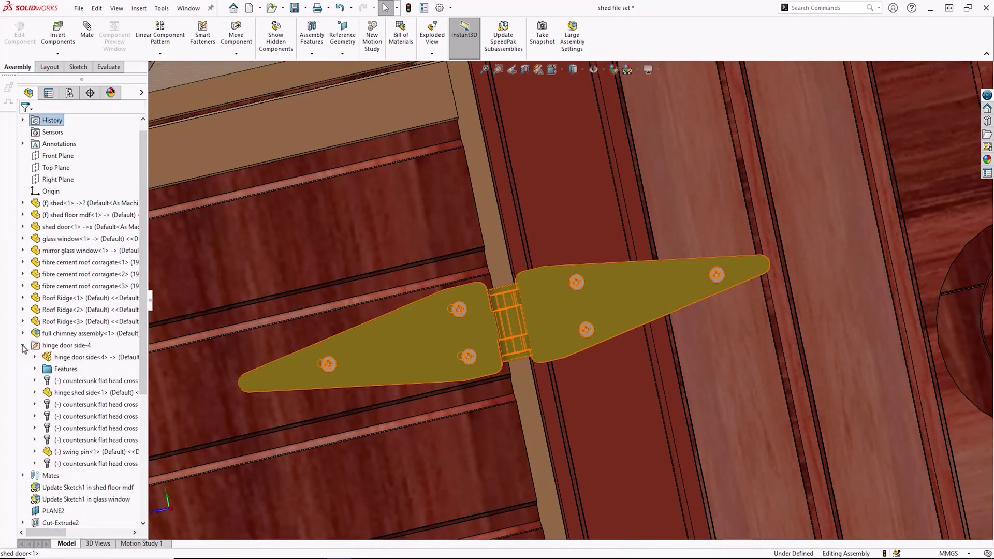
click(70, 359)
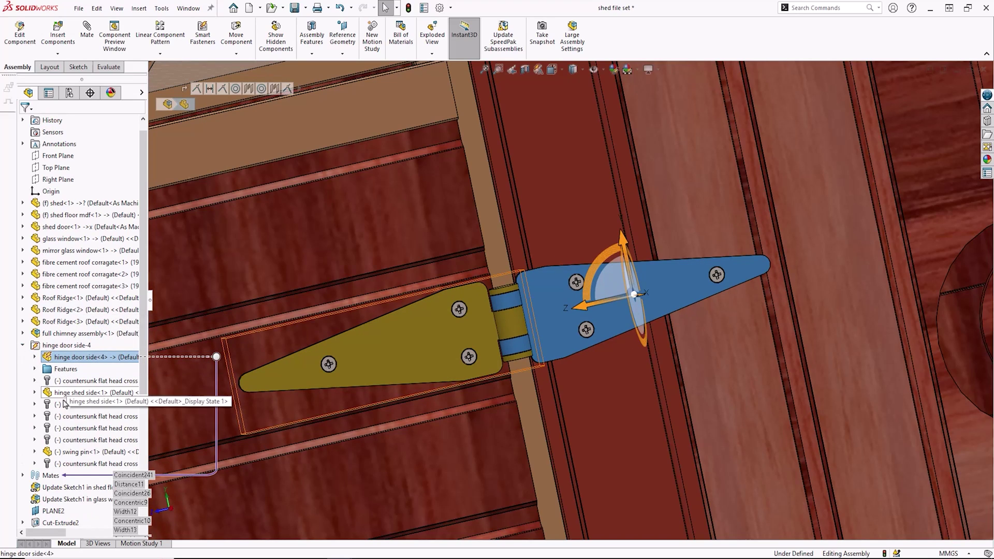
click(22, 346)
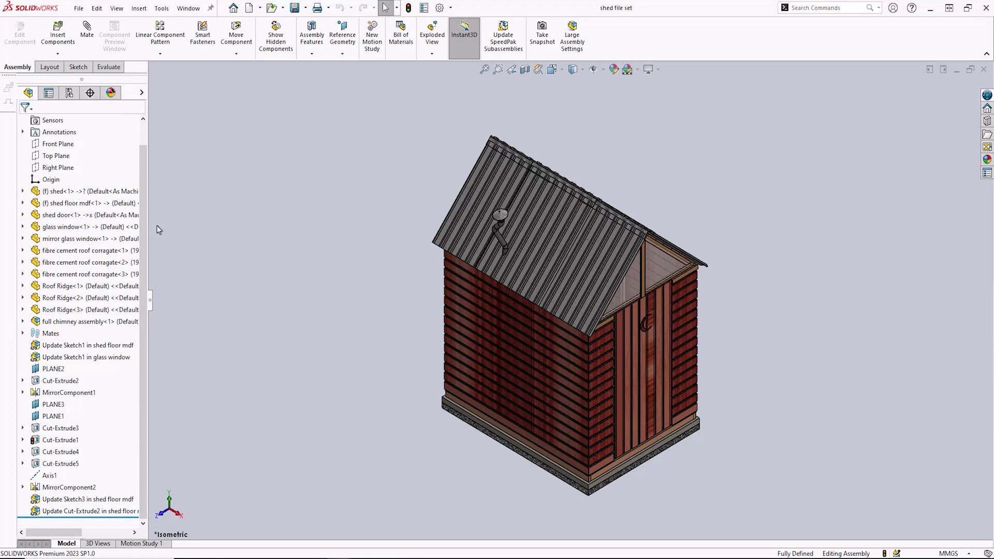
- In the hinge assembly, swing the door-side leaf about its pin and unsuppress the Parallel1 mate
click(183, 9)
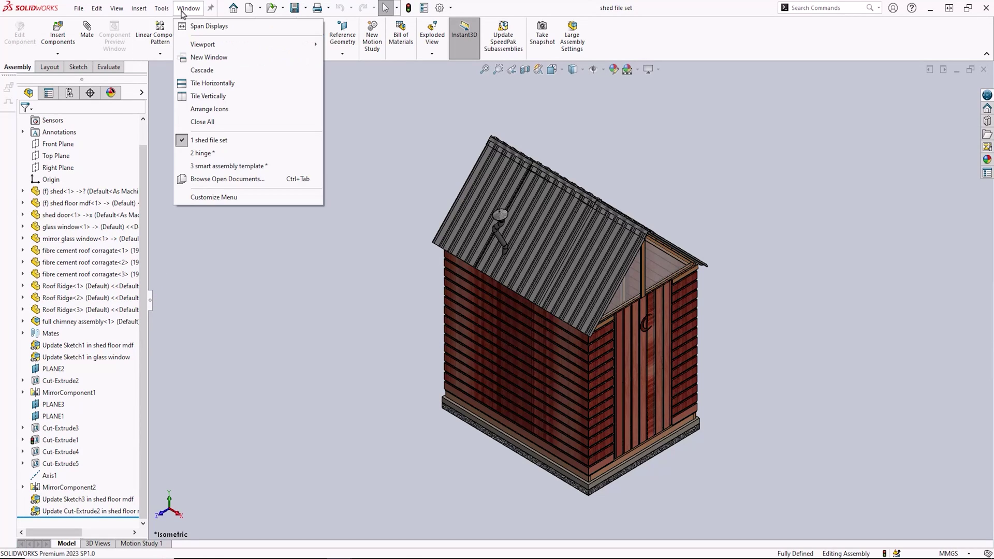
click(190, 155)
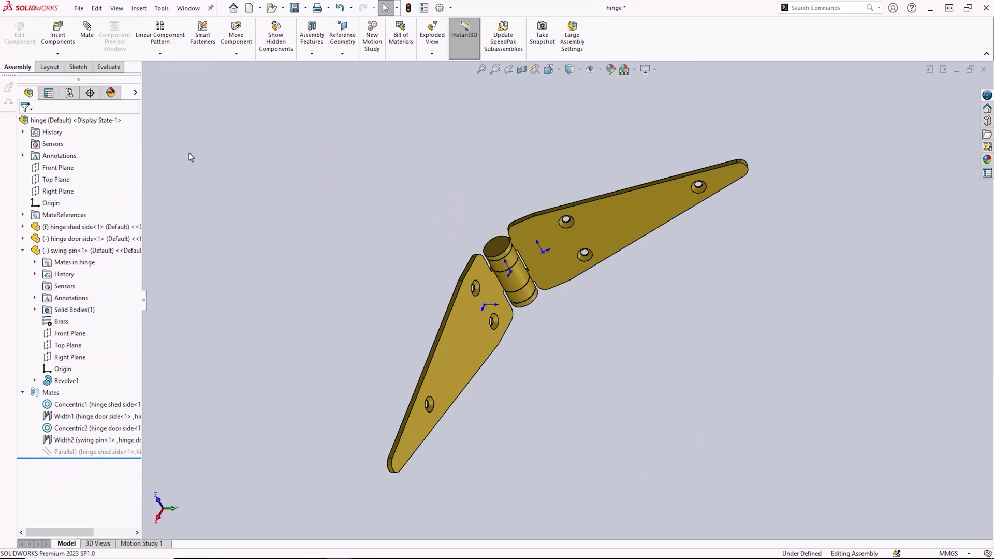
click(558, 232)
drag(558, 232, 567, 292)
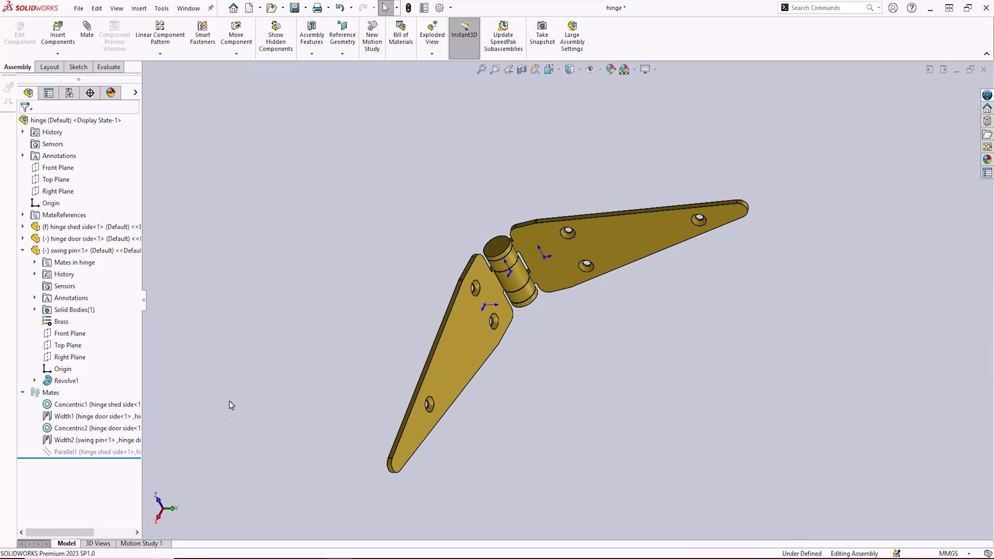
click(104, 452)
click(147, 425)
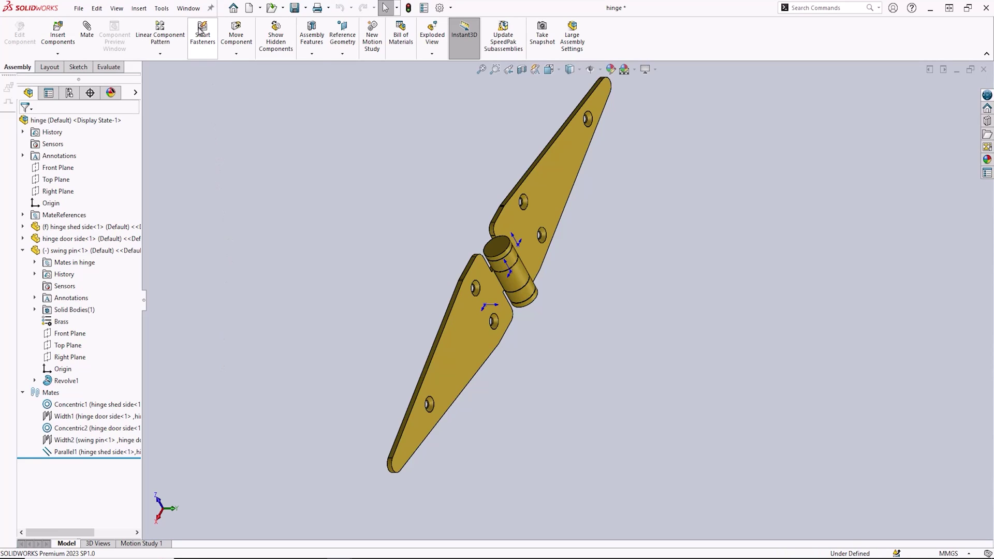
- In the smart assembly template, insert the hinge door side part and mate it to the door with a 200 mm distance and a coincident mate
click(188, 8)
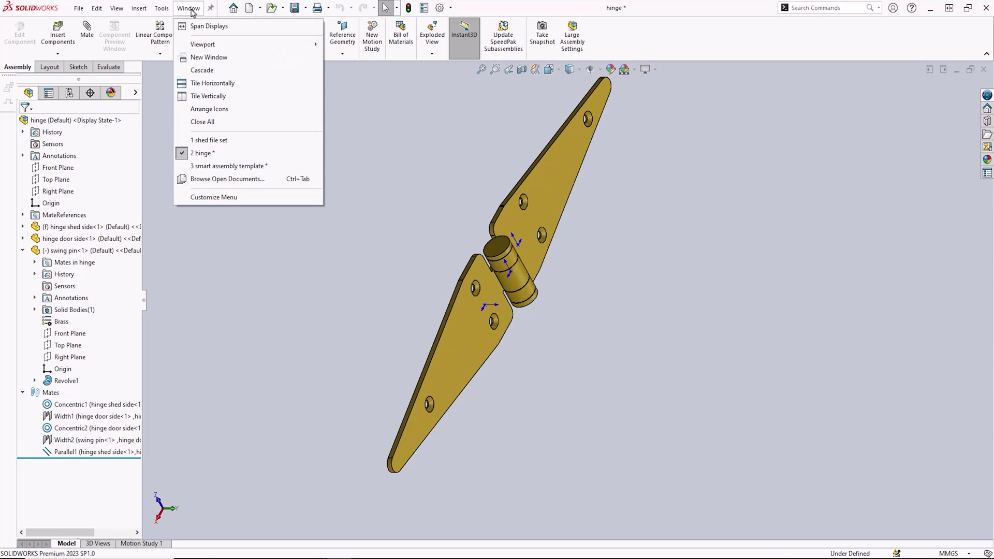
click(193, 166)
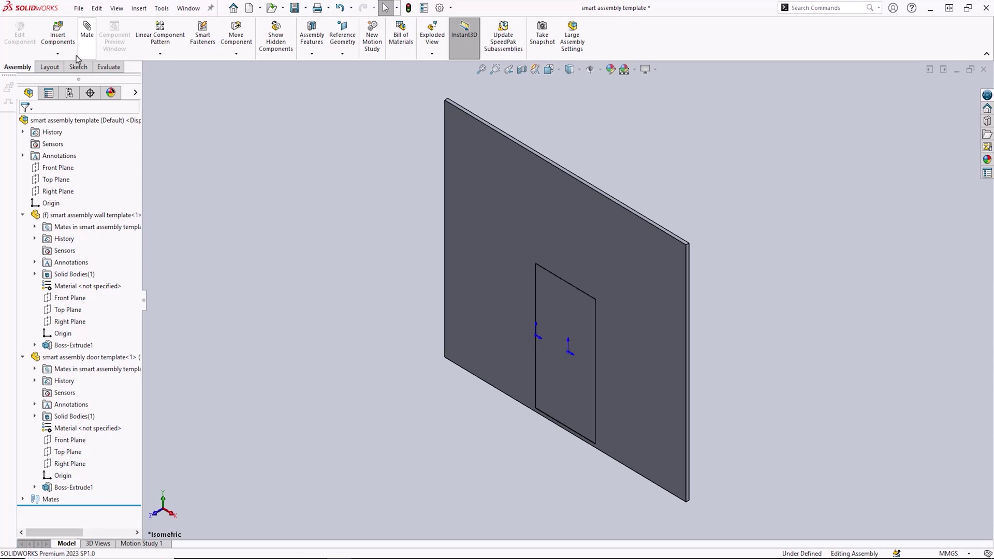
click(68, 43)
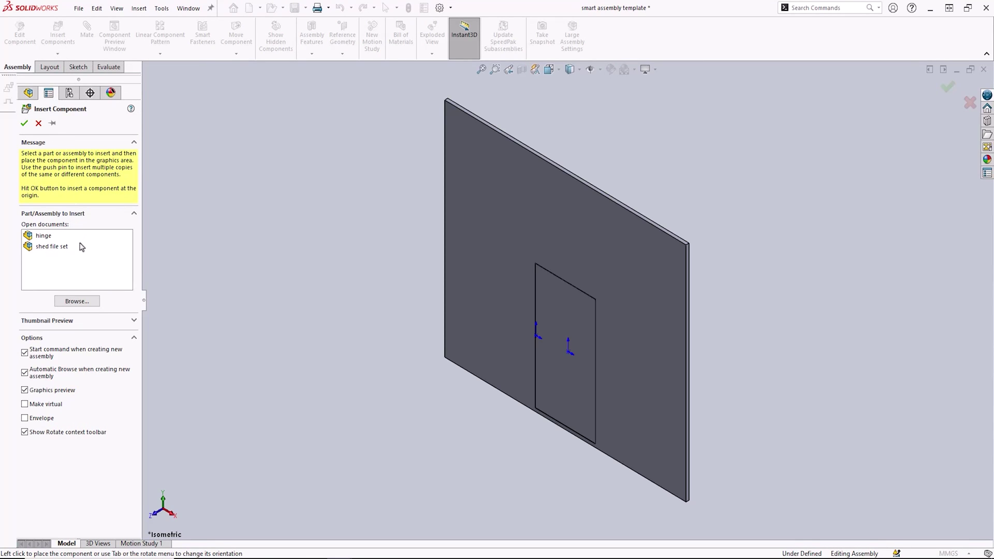
click(78, 301)
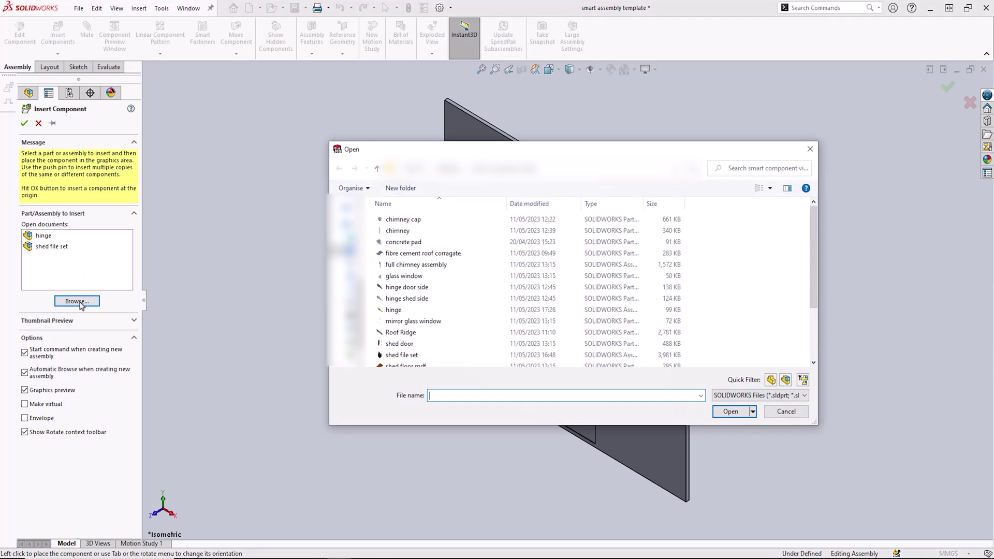
click(402, 289)
click(729, 412)
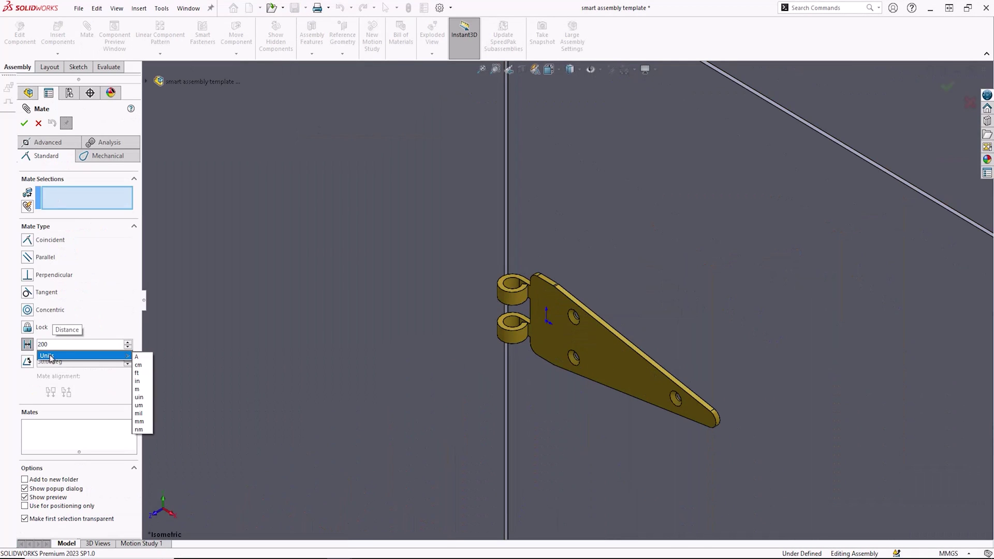
click(599, 217)
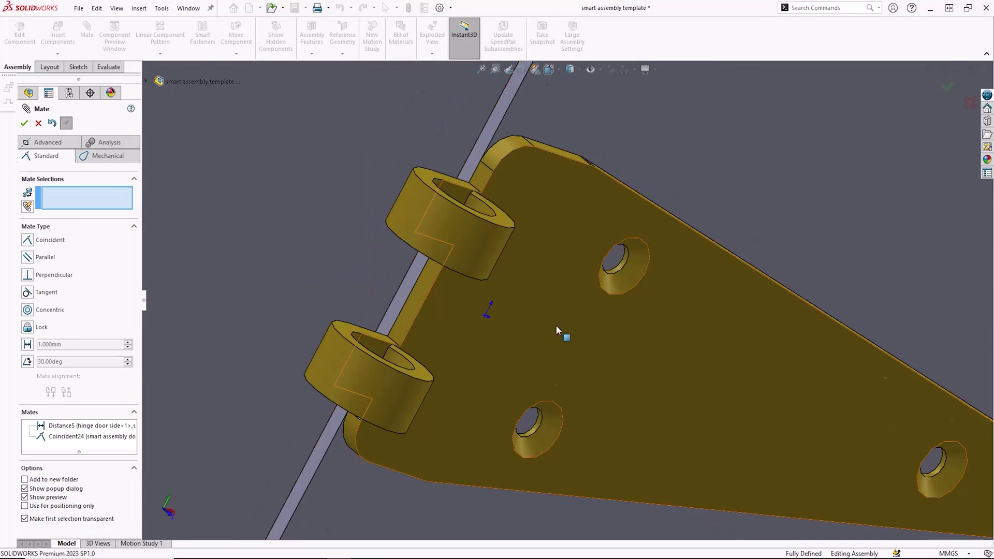
click(24, 123)
- Insert the hinge shed side part into the smart assembly template
click(57, 35)
click(76, 301)
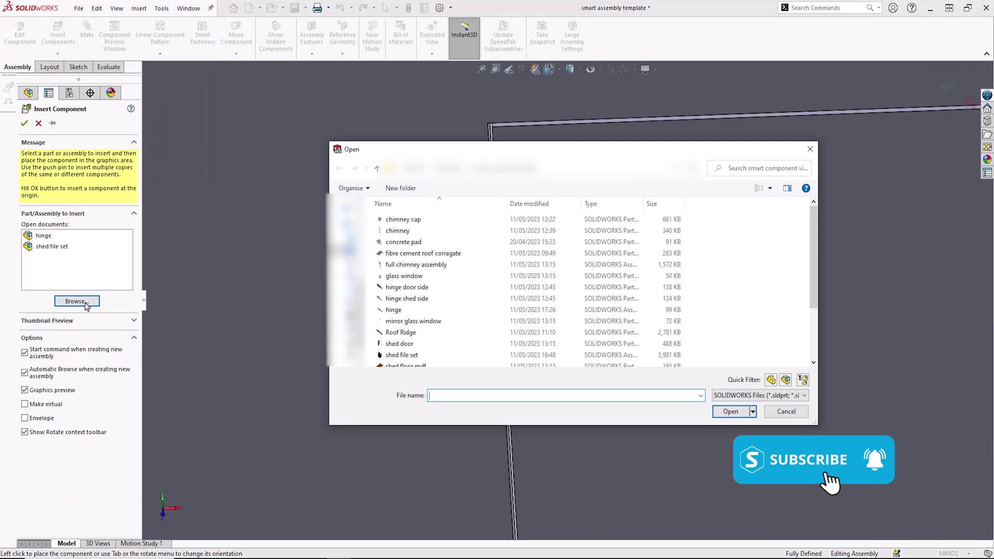
click(407, 287)
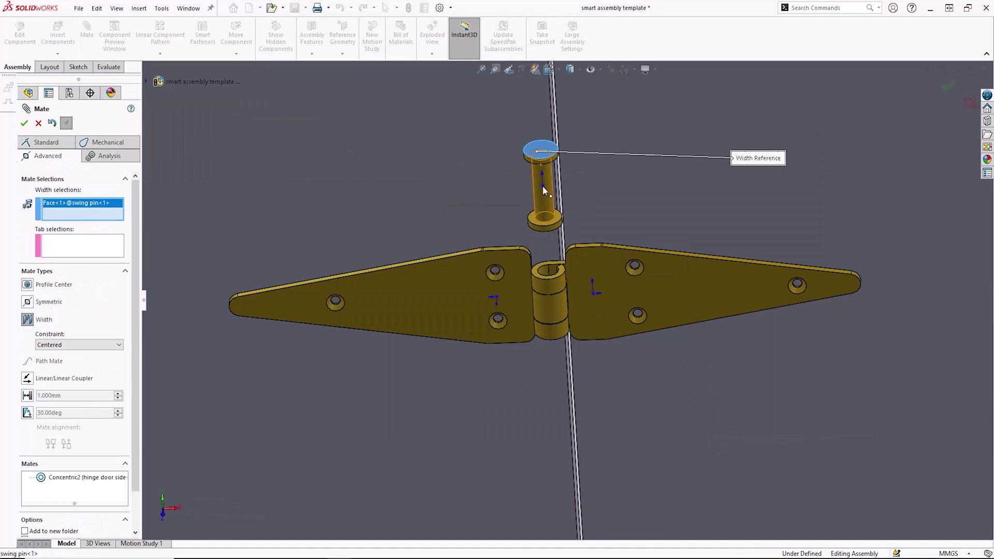
- Center the swing pin in the hinge with a width mate between the pin's end faces and the door-side knuckle faces
scroll(520, 315, down, 5)
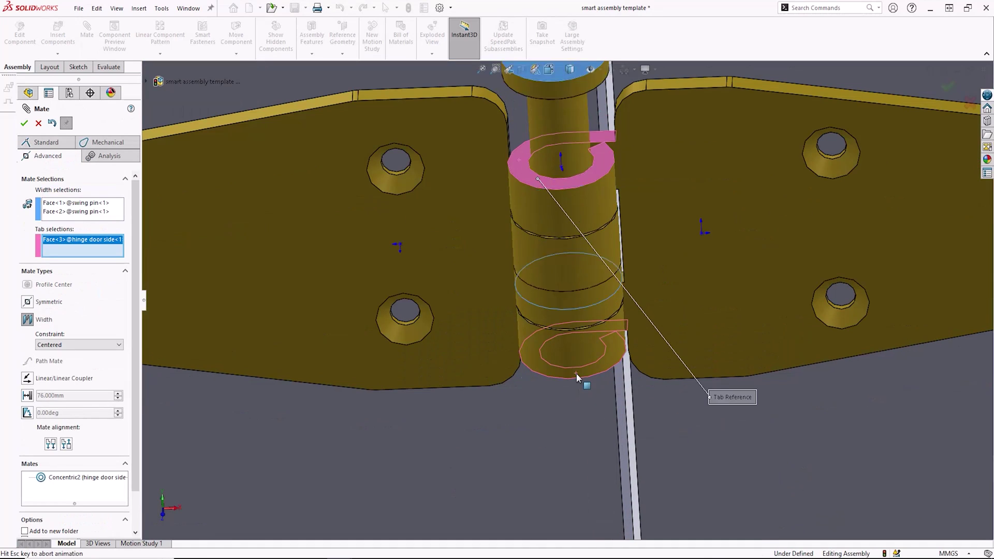
click(24, 123)
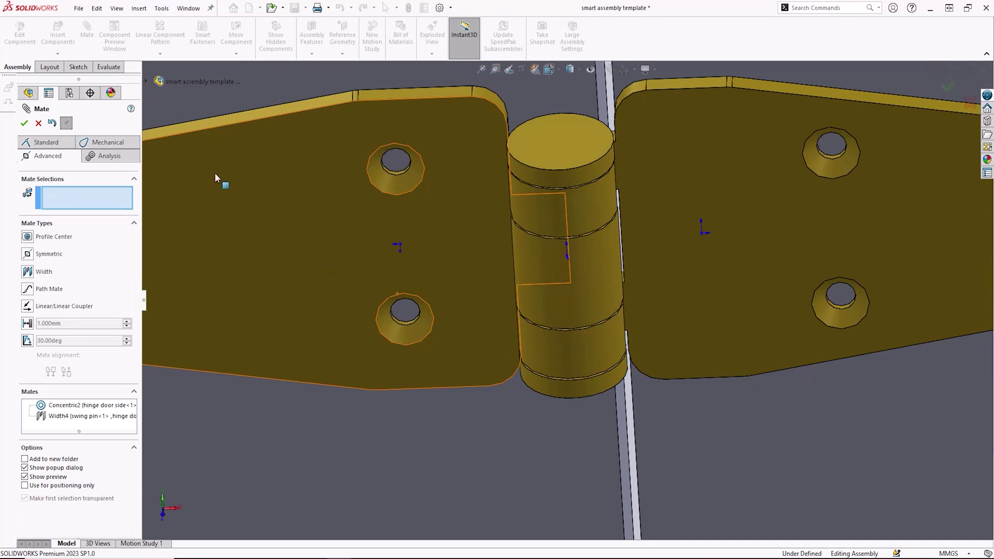
key(Escape)
- Edit the smart assembly door template part in context and start a sketch on its front face behind the hinge
scroll(414, 259, up, 6)
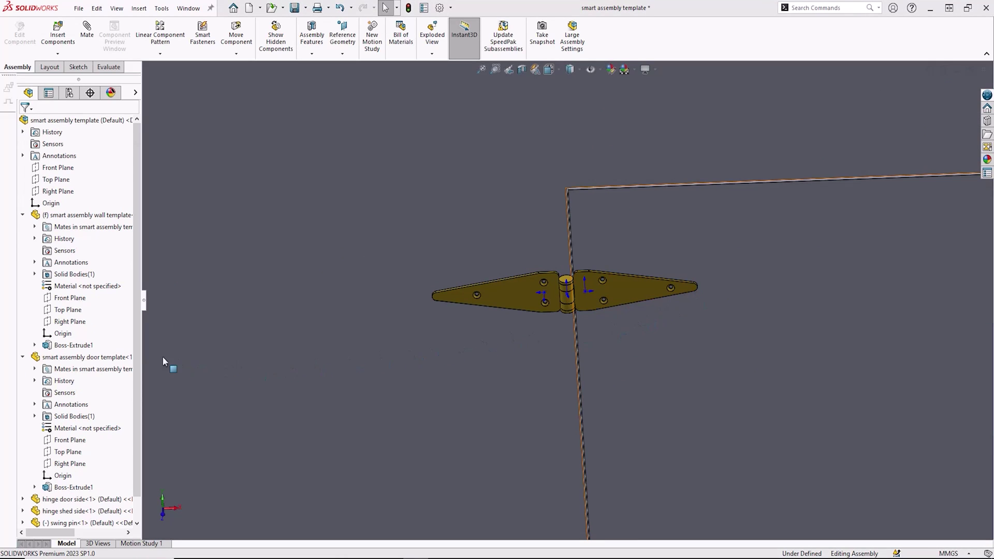
click(85, 357)
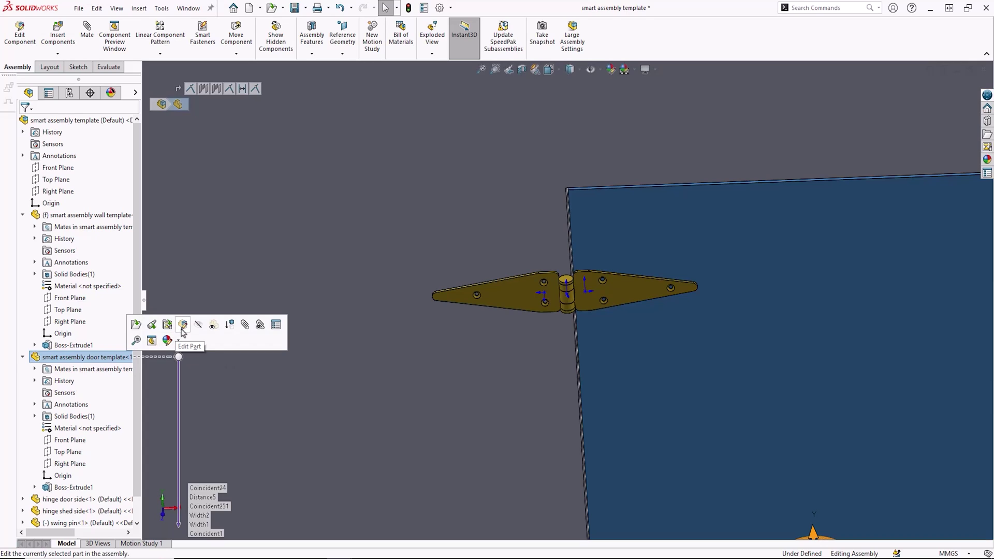
click(182, 325)
scroll(185, 326, up, 5)
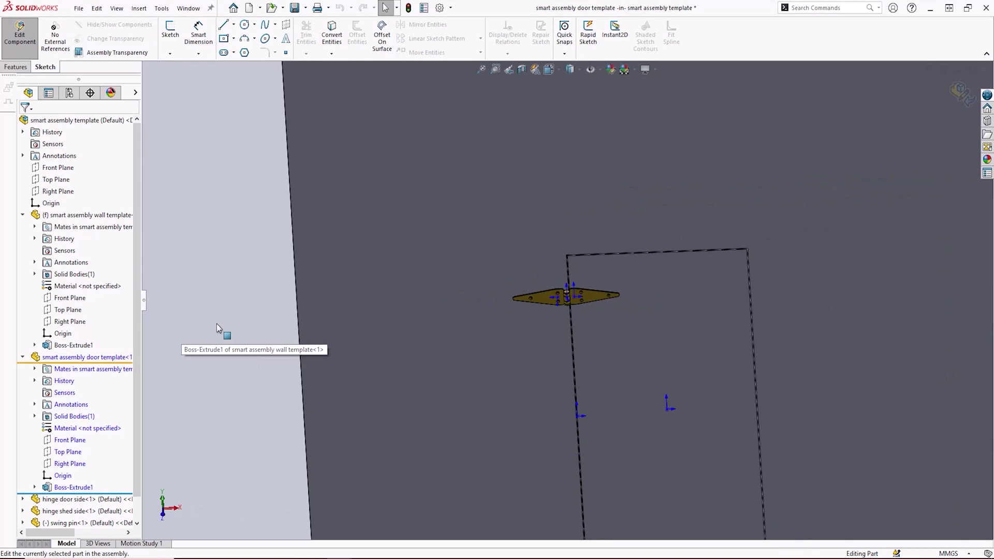
scroll(540, 293, down, 8)
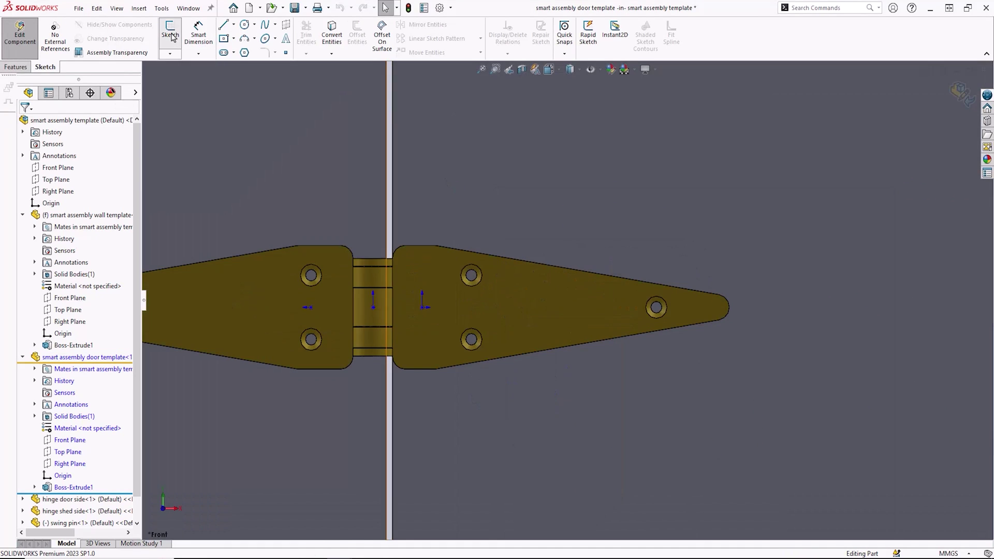
click(574, 357)
click(170, 31)
scroll(520, 300, down, 6)
scroll(531, 303, down, 5)
- Convert the three screw-hole edges of the hinge door side into sketch entities on the door
click(334, 38)
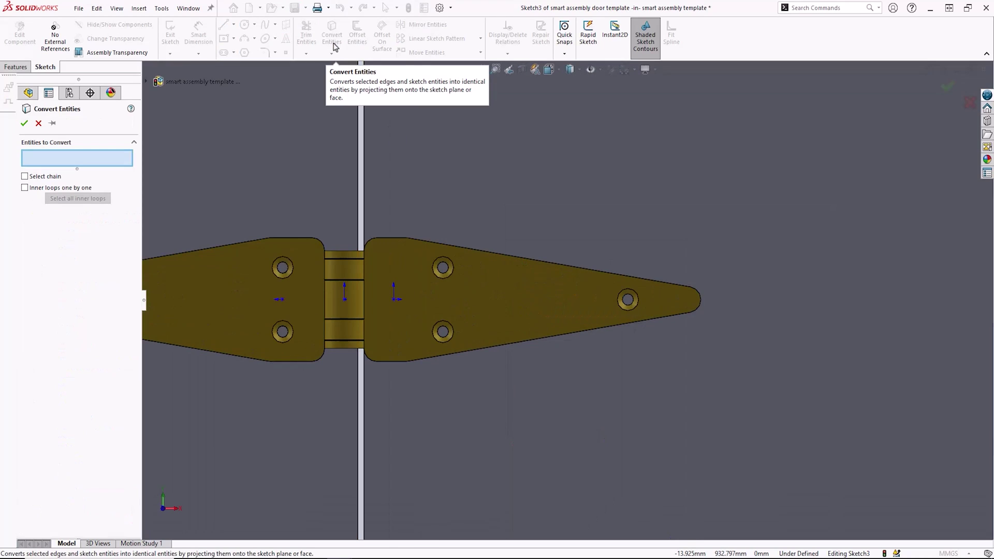
click(443, 277)
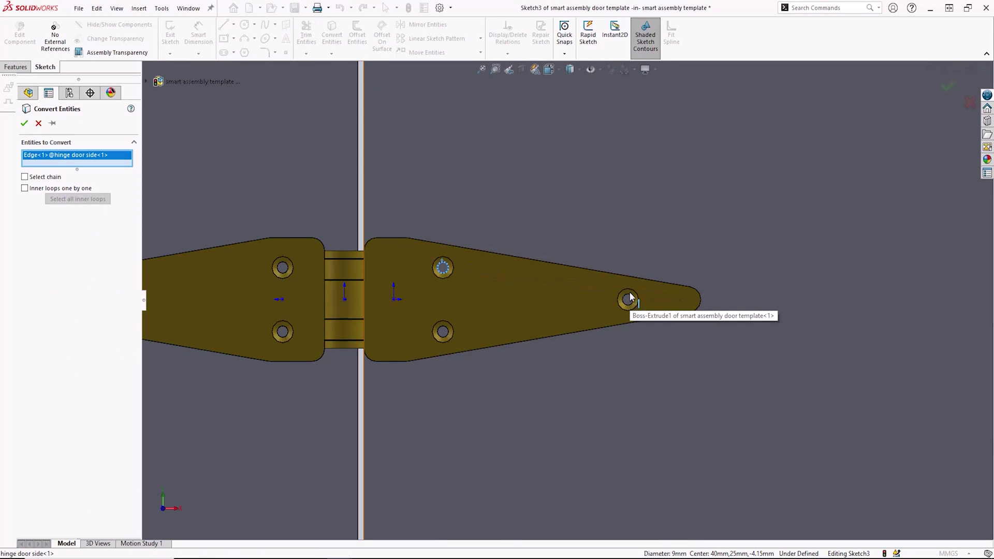
click(619, 304)
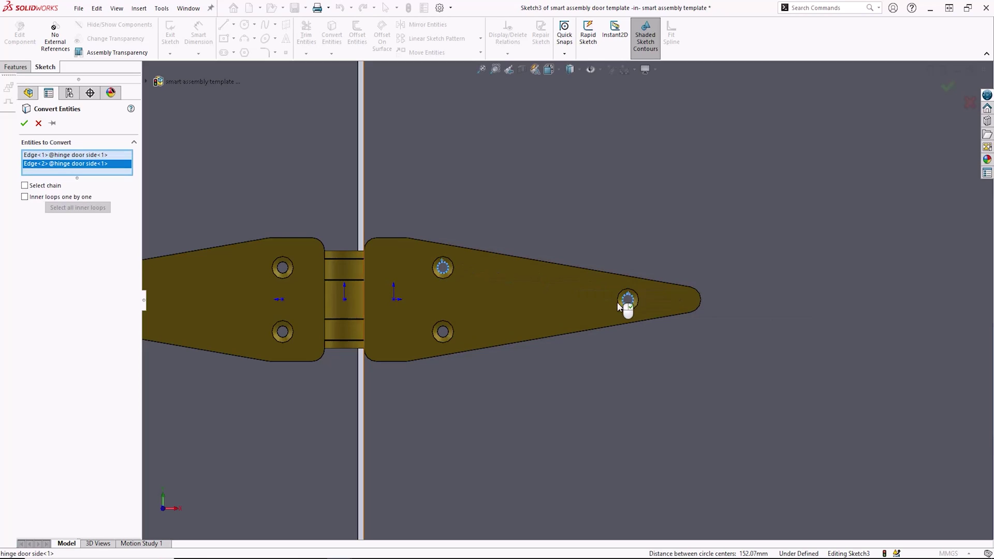
click(446, 332)
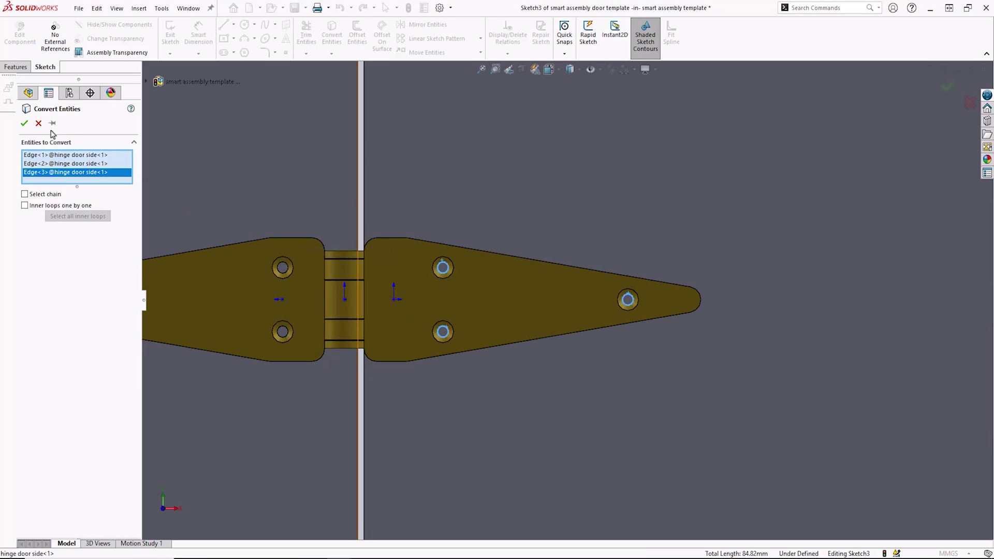
click(24, 124)
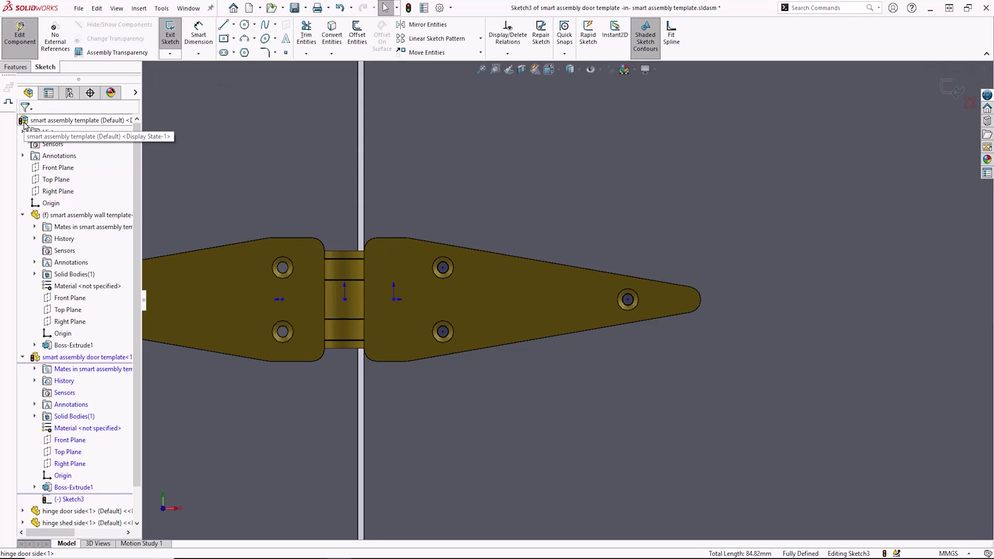
- Cut the three converted circles through the door with a blind extruded cut 1000 mm deep
click(16, 67)
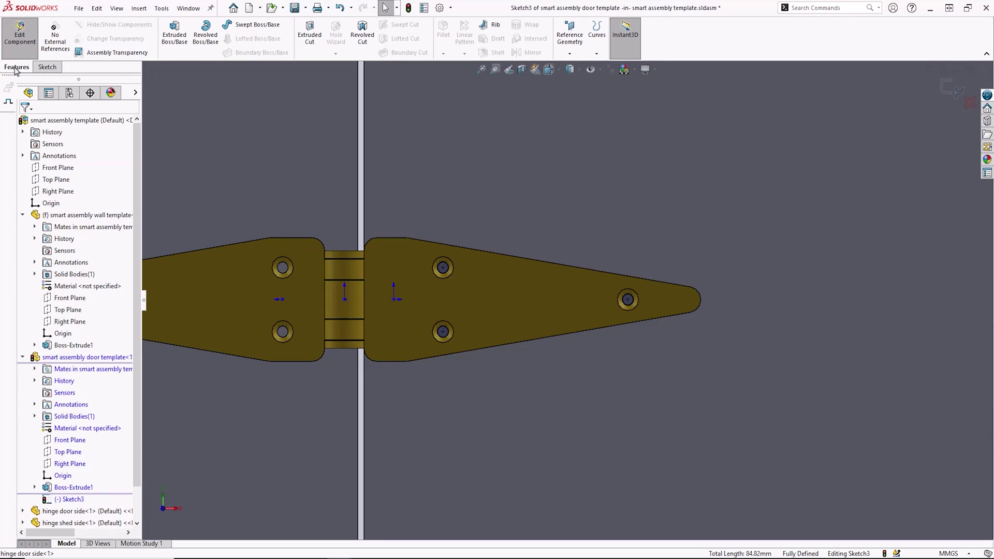
click(308, 34)
text(1000)
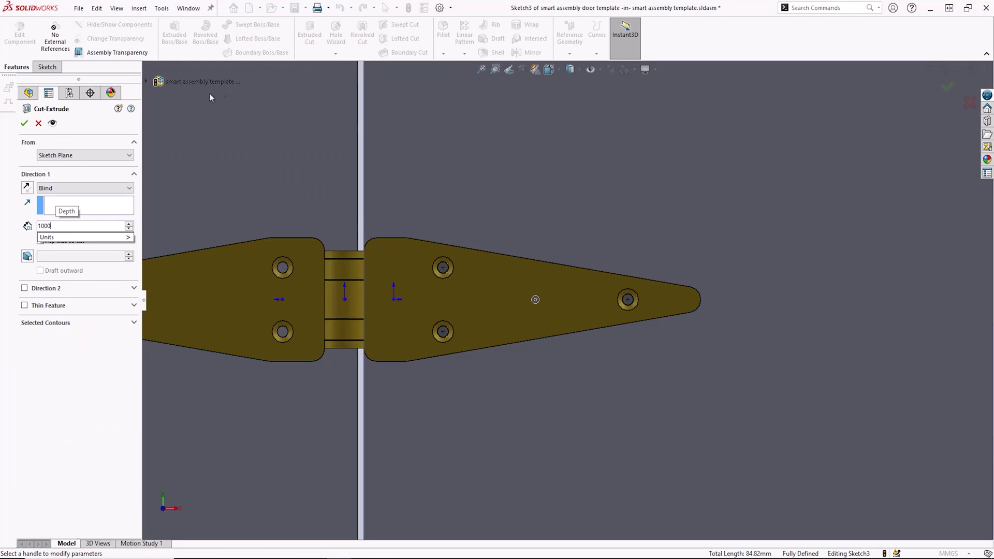
click(25, 124)
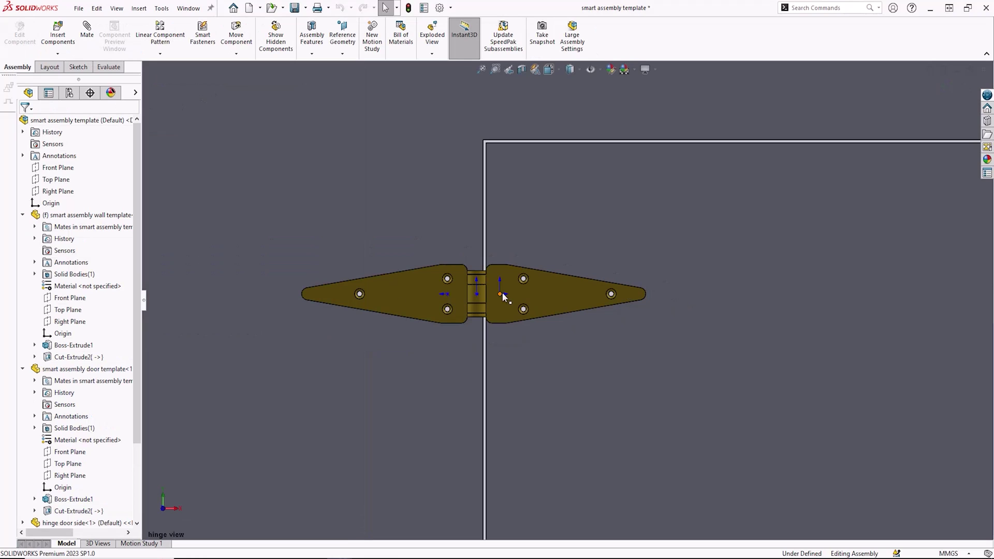
- Add Smart Fasteners to the shed-side hinge leaf's countersunk holes, then populate all remaining holes with fasteners
click(202, 35)
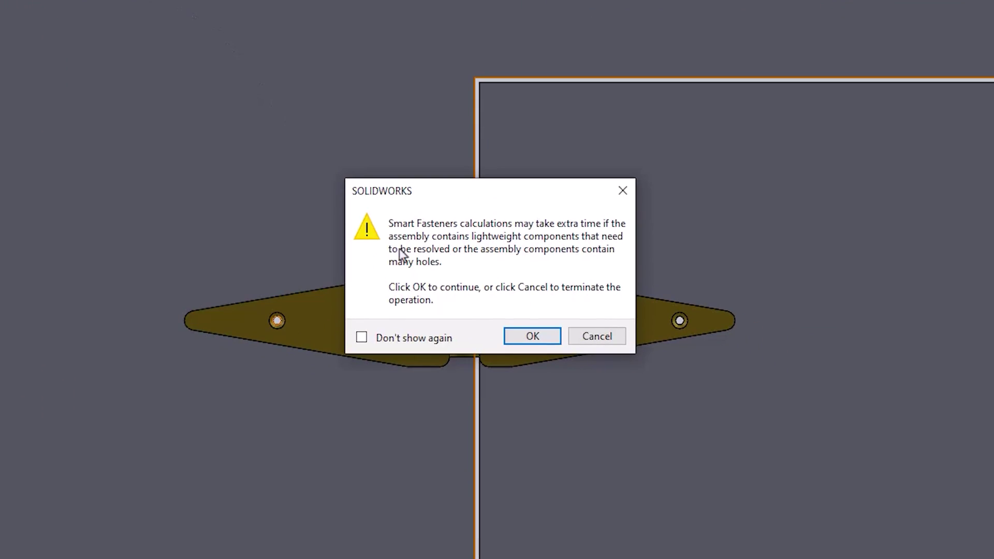
click(524, 337)
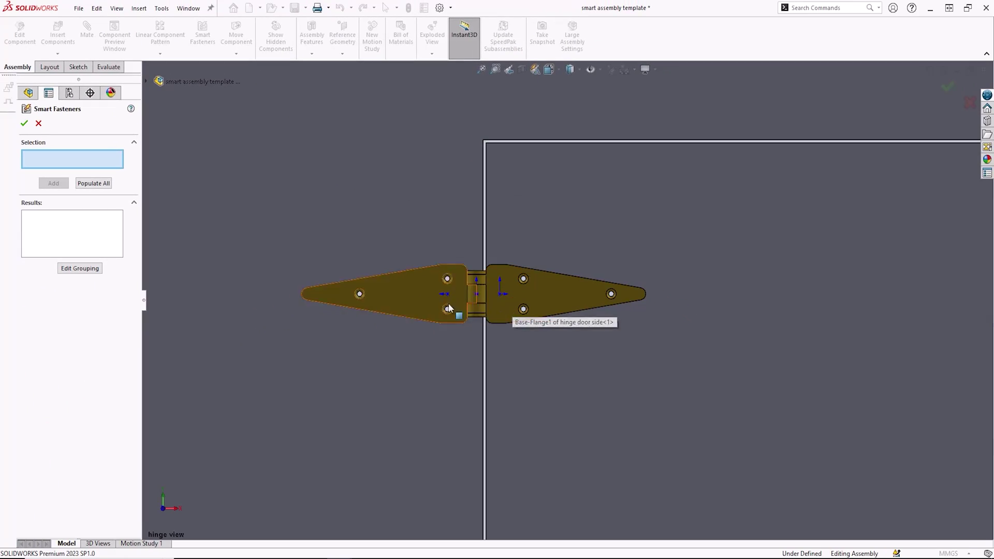
click(407, 310)
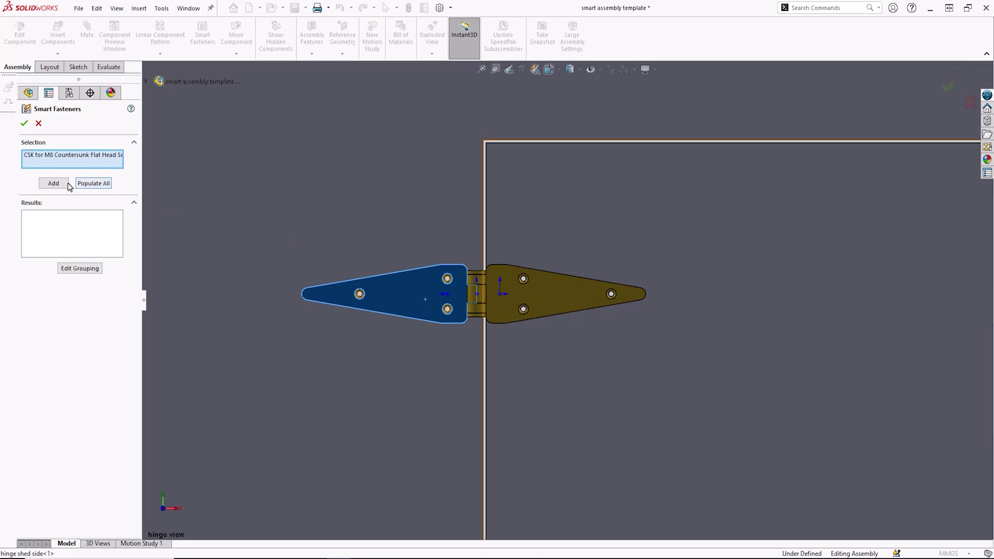
click(53, 183)
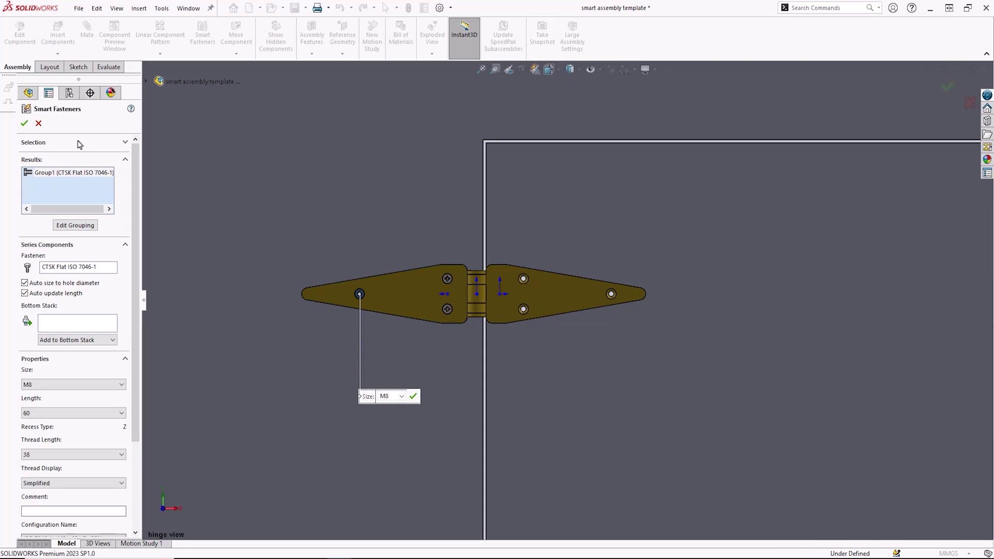
click(126, 143)
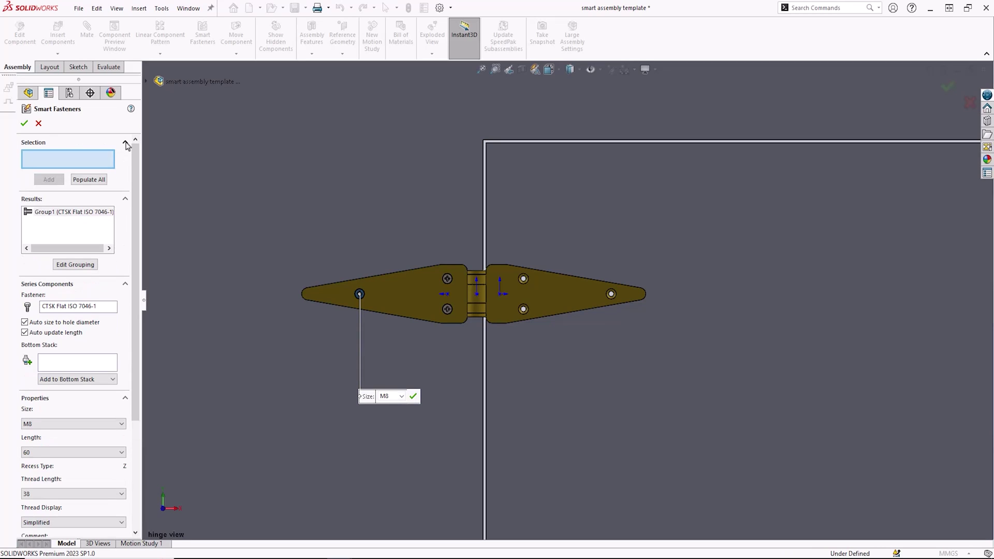
click(89, 179)
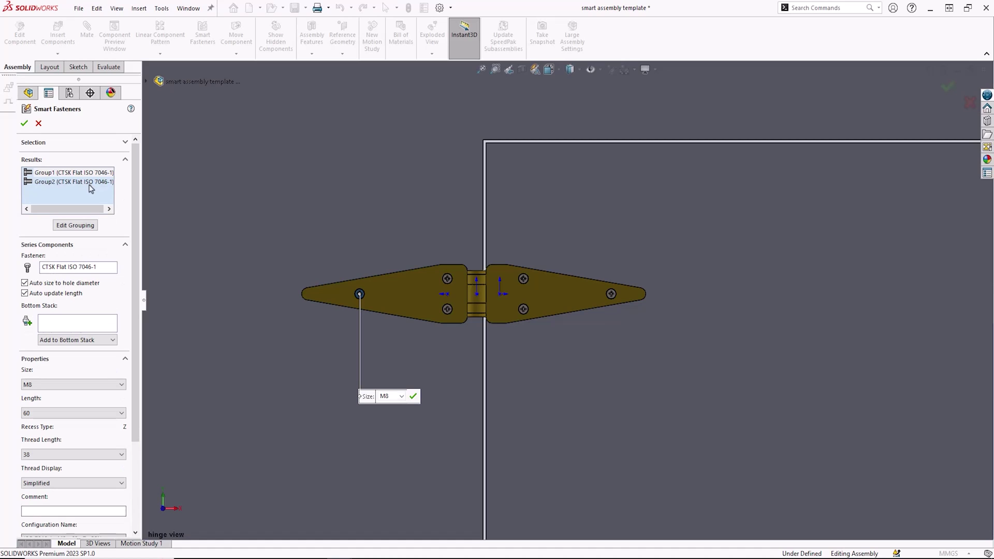
- Accept the Smart Fasteners, then start making a smart component with hinge door side as its defining part
click(24, 123)
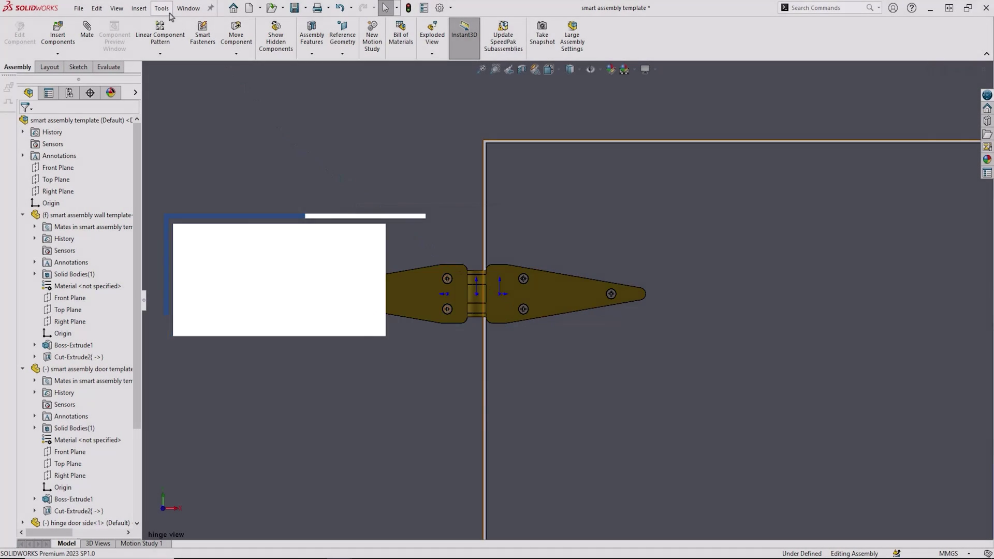
click(169, 15)
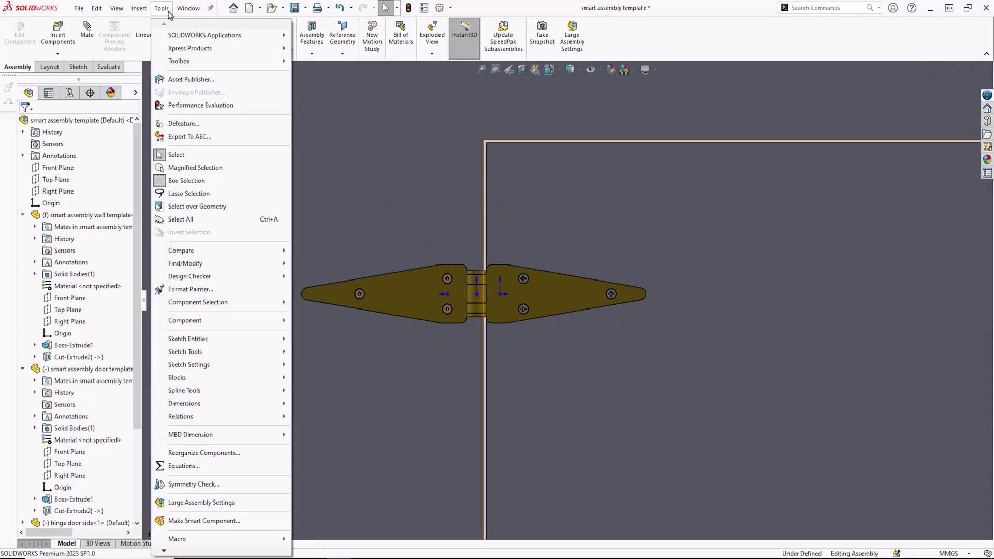
click(177, 520)
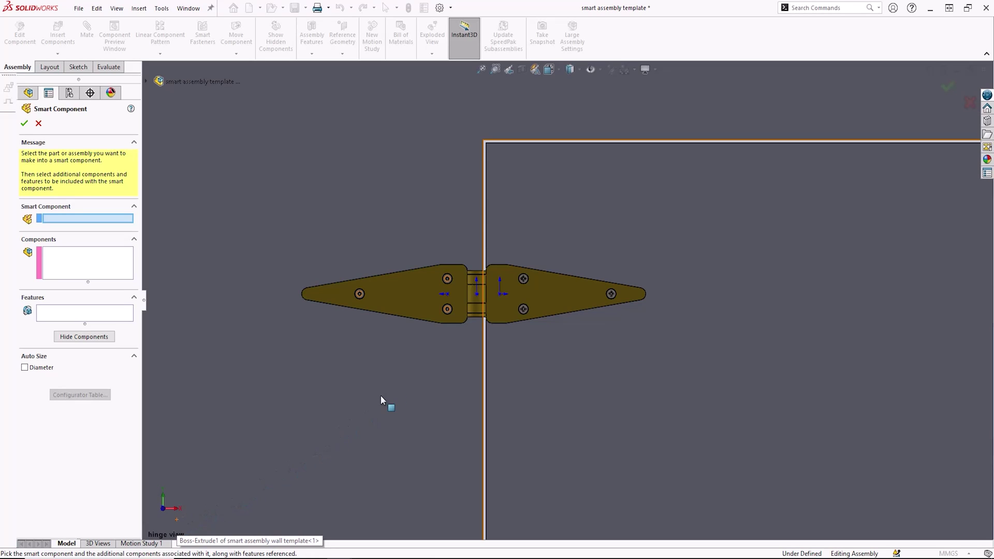
click(542, 299)
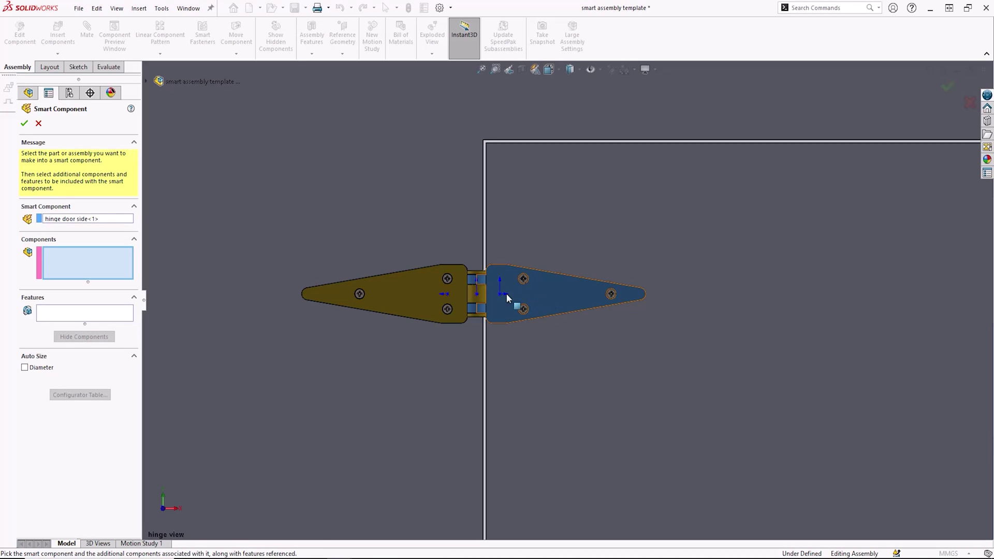
- Include the three countersunk screws in the door-side hinge leaf as associated components of the smart component
scroll(525, 285, down, 5)
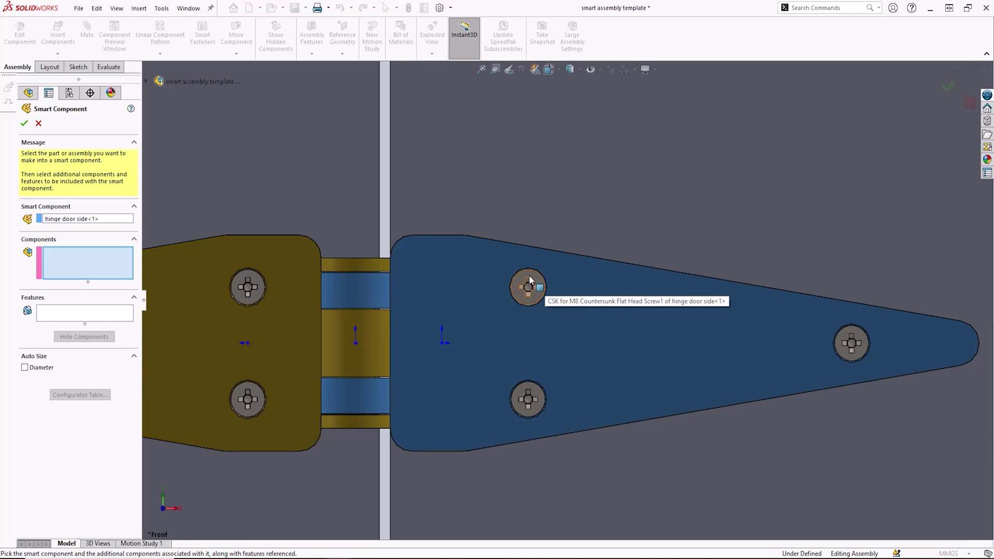
click(529, 277)
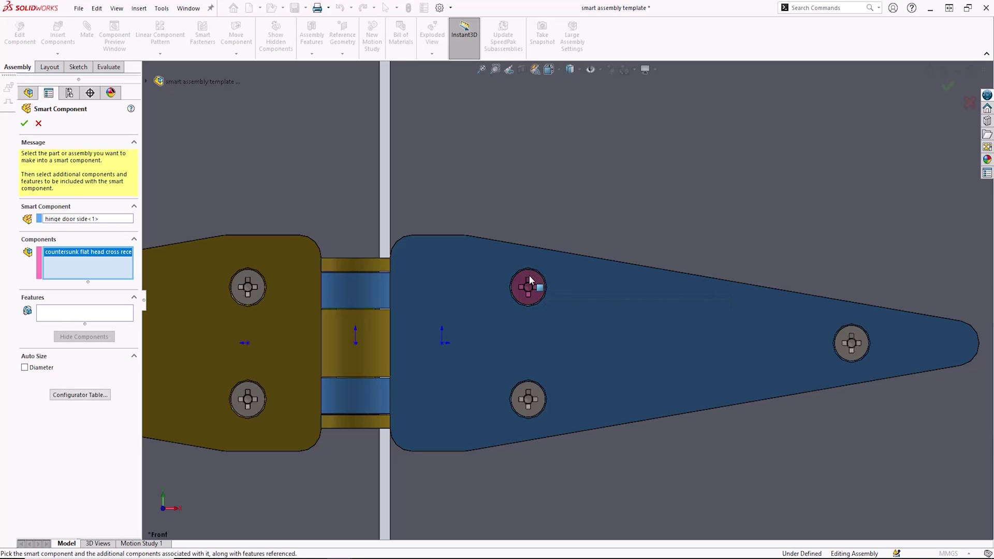
click(536, 390)
click(848, 337)
- Include the three shed-side countersunk screws, the hinge shed side part and the swing pin as associated components
scroll(848, 337, up, 6)
scroll(362, 317, down, 4)
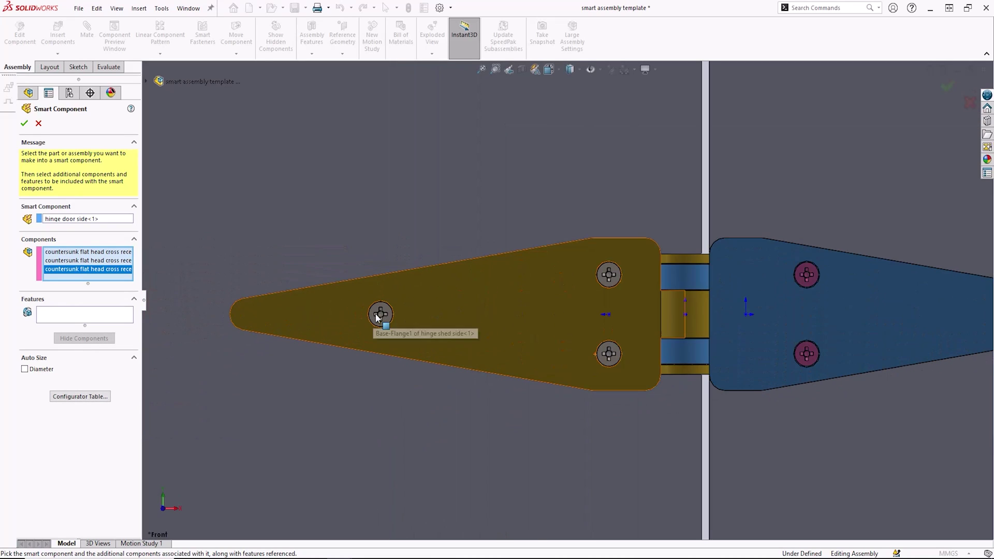
click(378, 315)
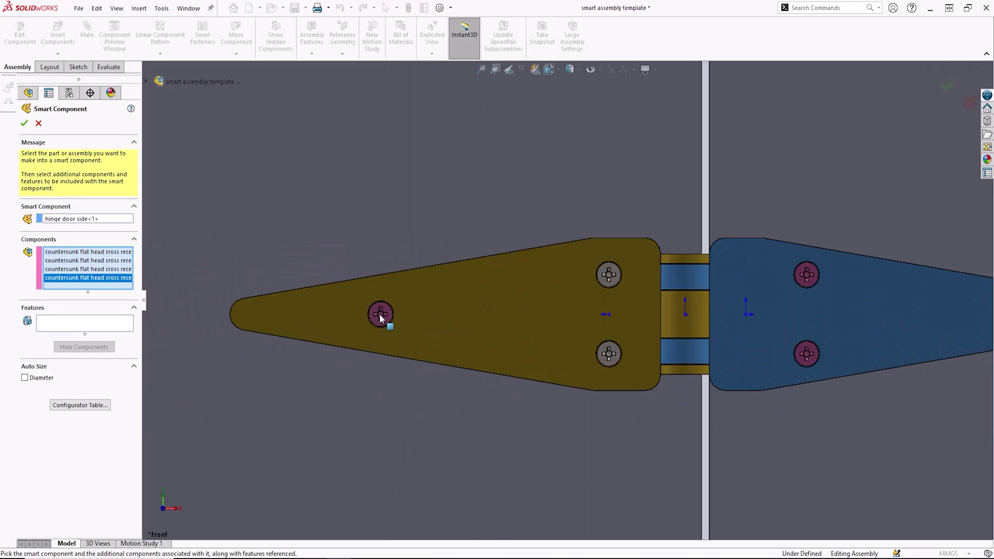
click(609, 275)
click(607, 355)
ctrl+middle_drag(607, 355, 485, 347)
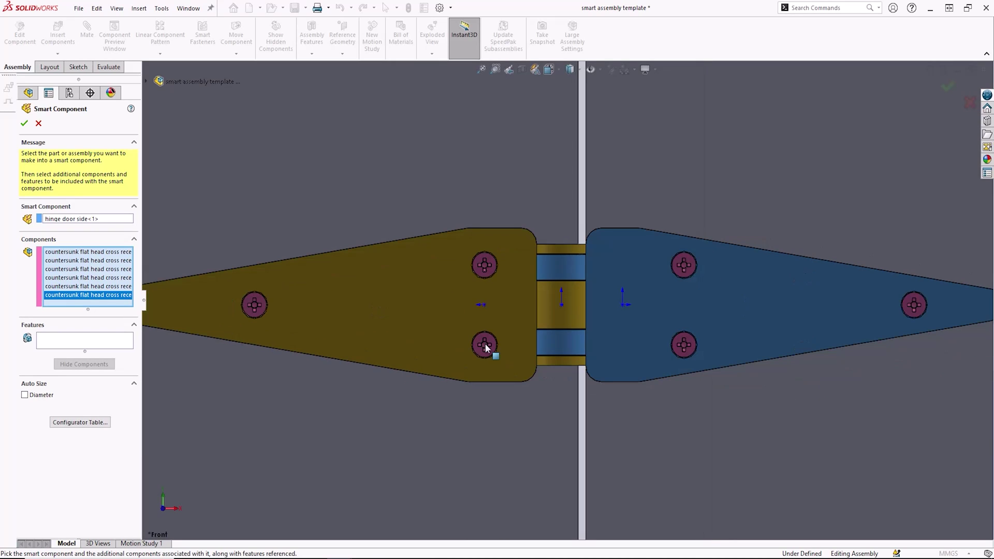
click(500, 321)
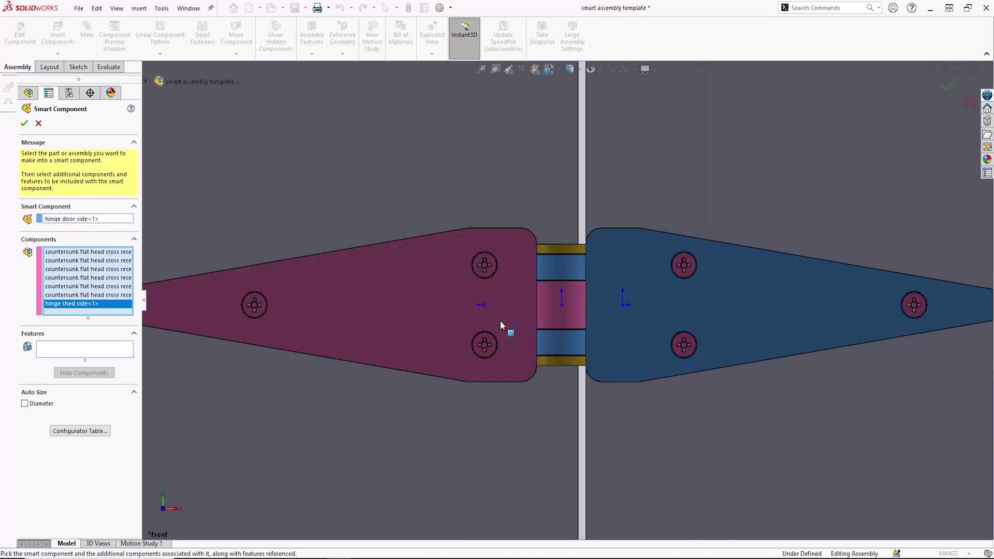
click(561, 251)
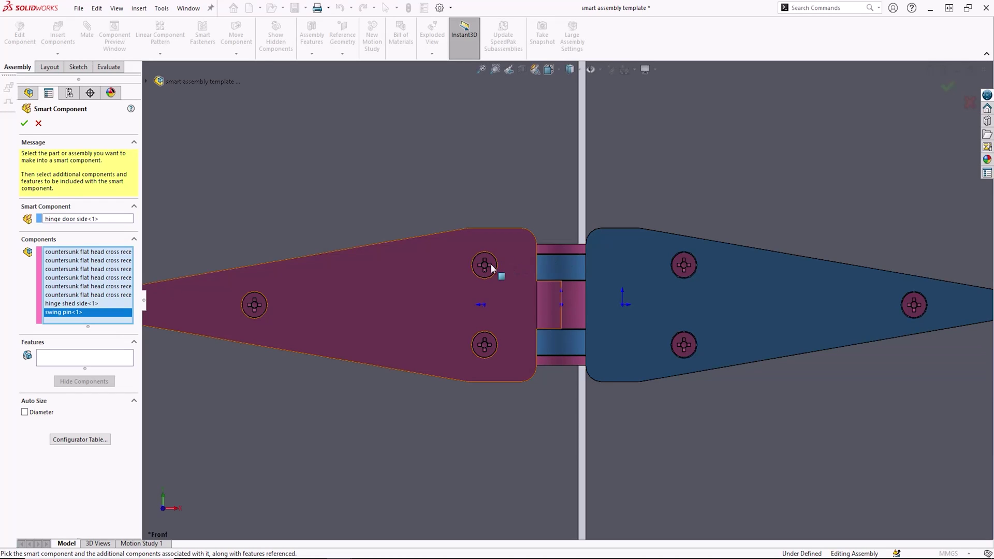
- Include the Cut-Extrude2 hole features of the door and wall templates, with the components hidden for selection, and create the smart component
click(119, 366)
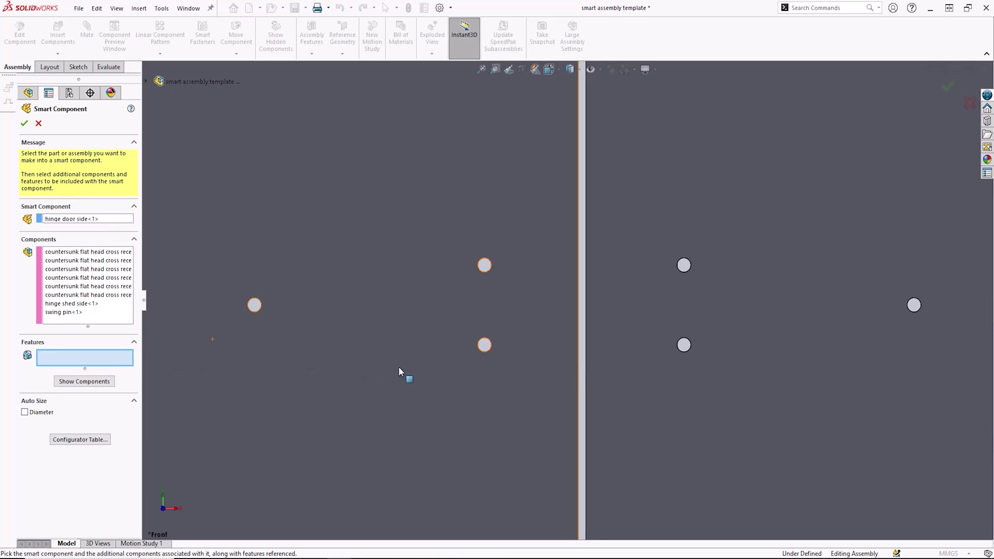
middle_drag(618, 308, 644, 355)
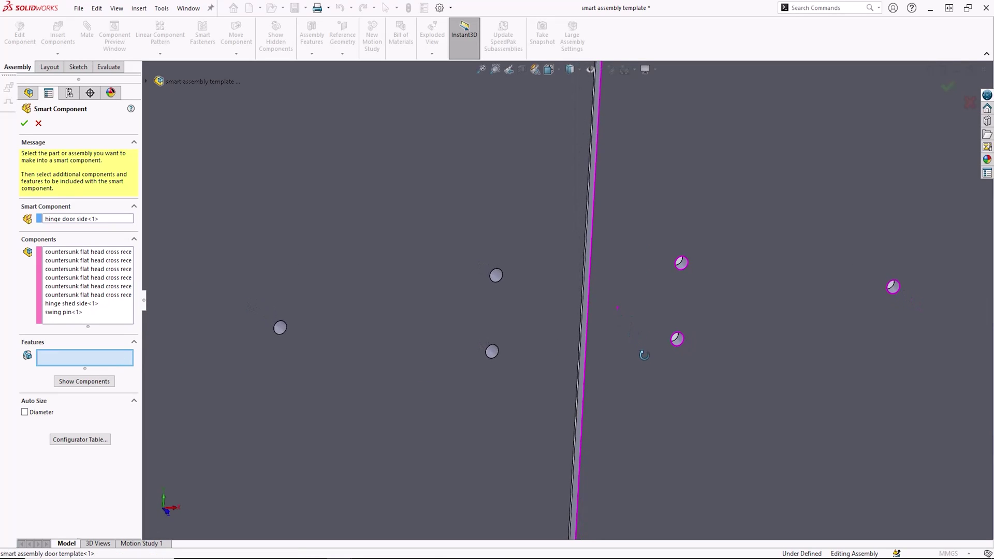
click(682, 265)
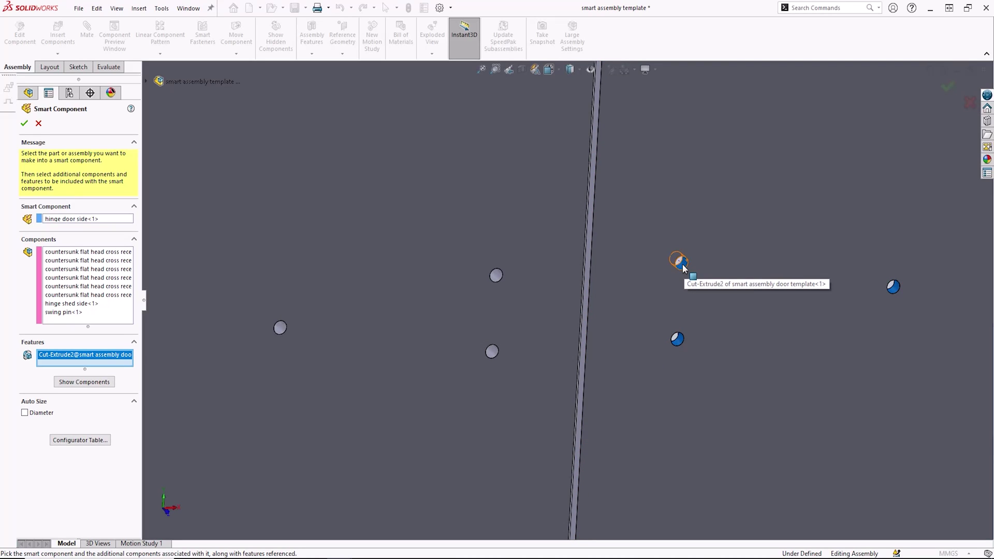
click(155, 83)
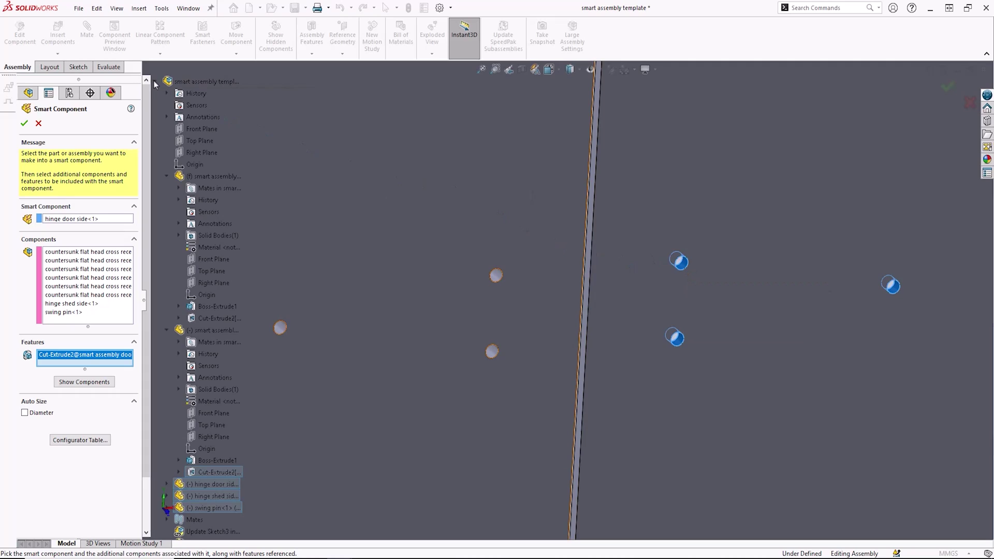
click(212, 317)
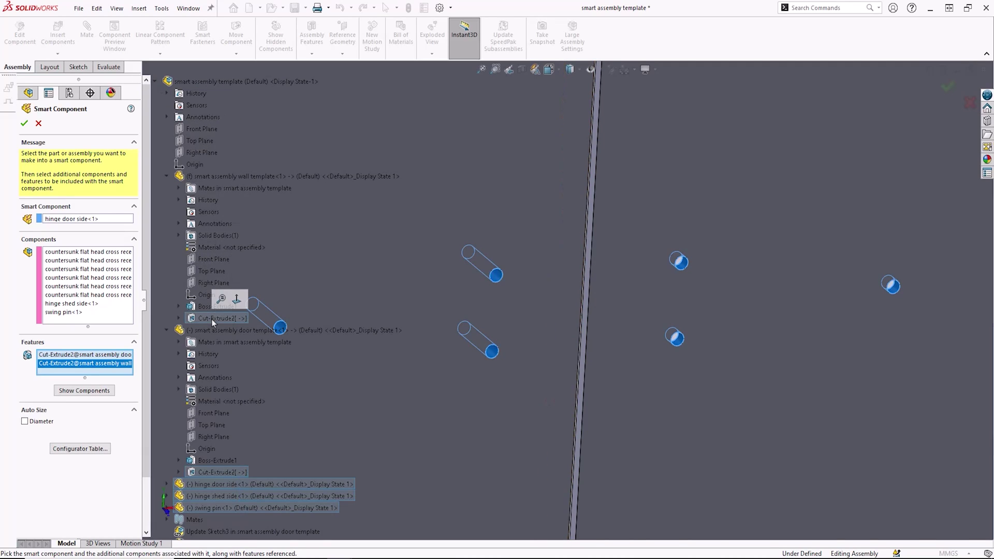
click(24, 124)
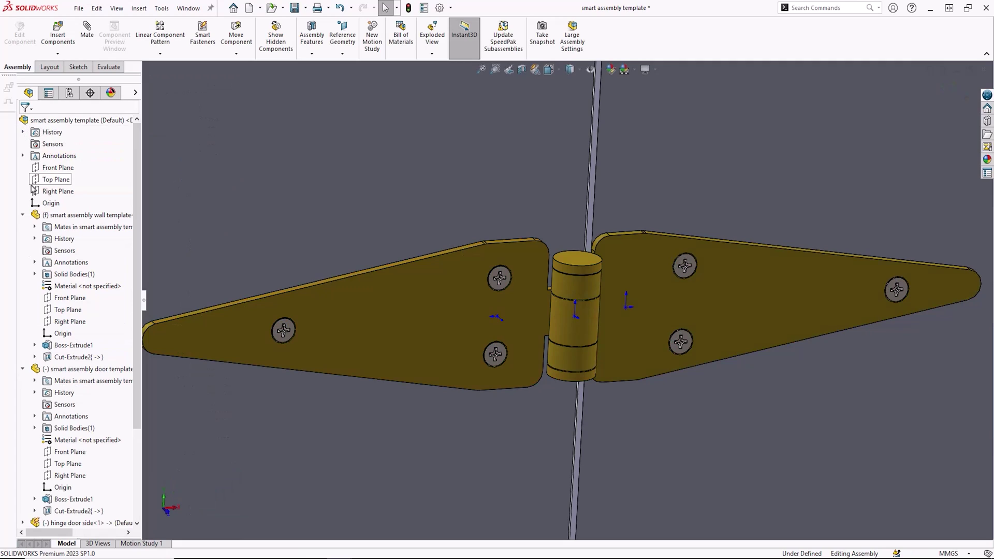
- Examine the screws grouped under Smart Fastener5 and the Smart Feature folder stored in the hinge door side part
click(22, 215)
click(22, 227)
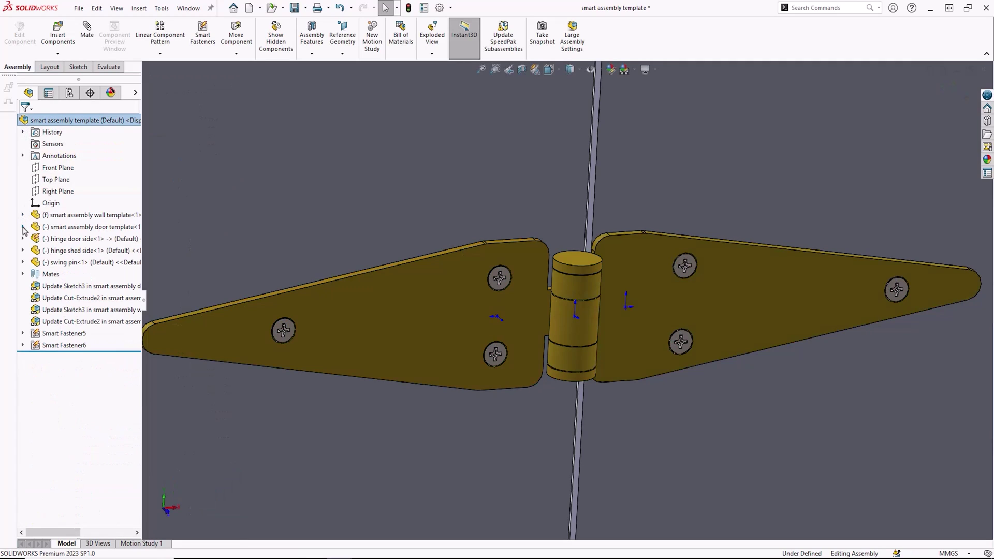
click(23, 333)
click(67, 344)
click(65, 356)
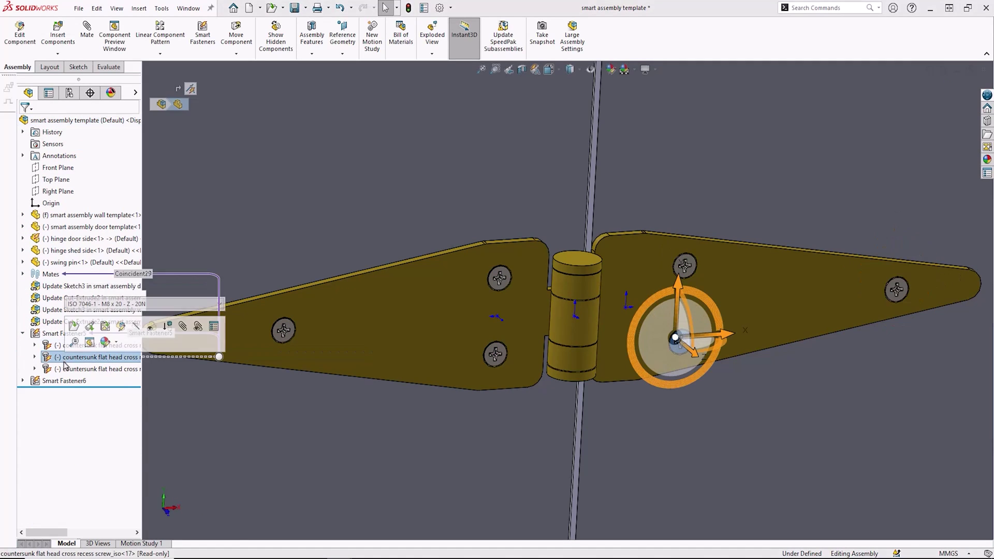
click(65, 367)
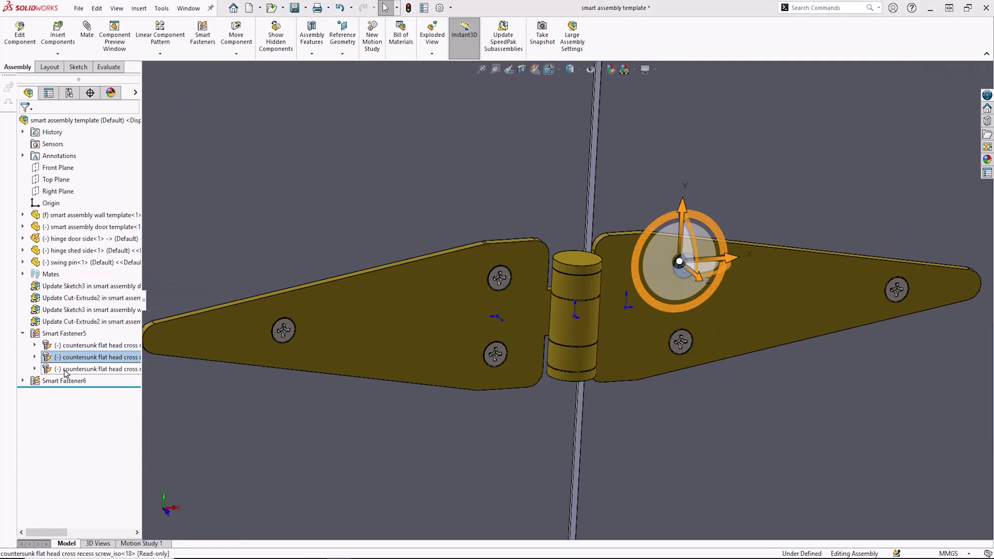
click(23, 334)
click(22, 239)
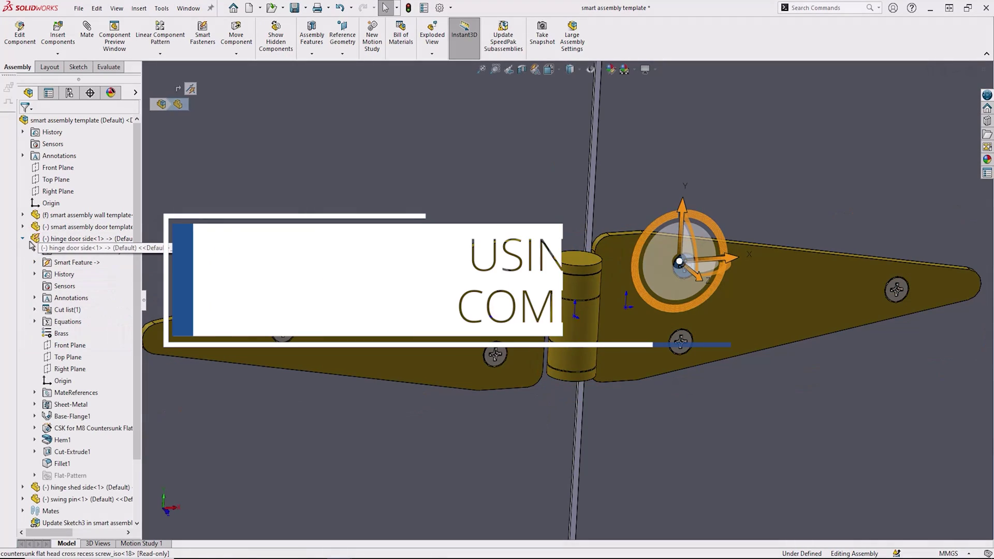
click(57, 263)
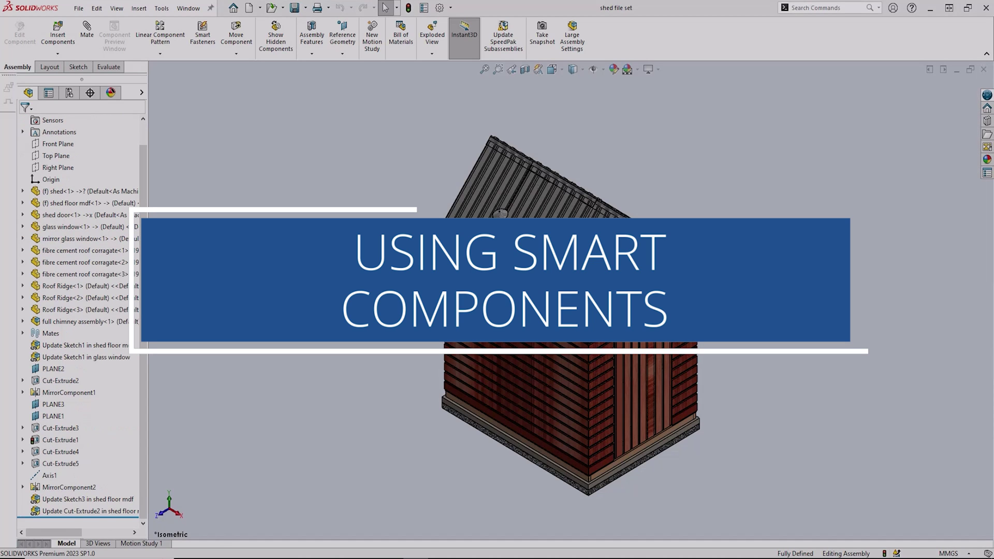
- Insert the hinge door side part into the shed file set assembly and mate it coincident to the door's outermost board face
click(69, 49)
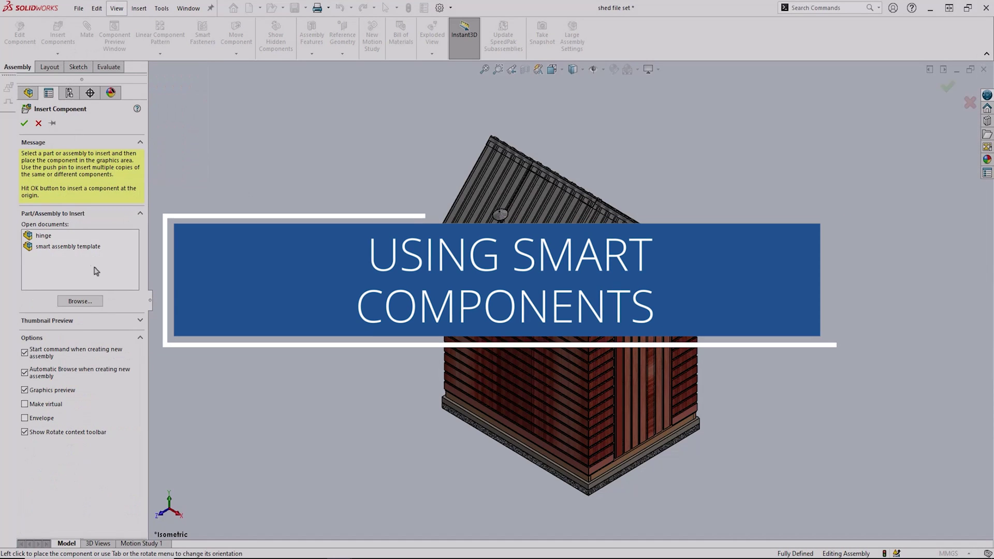
click(91, 305)
click(407, 287)
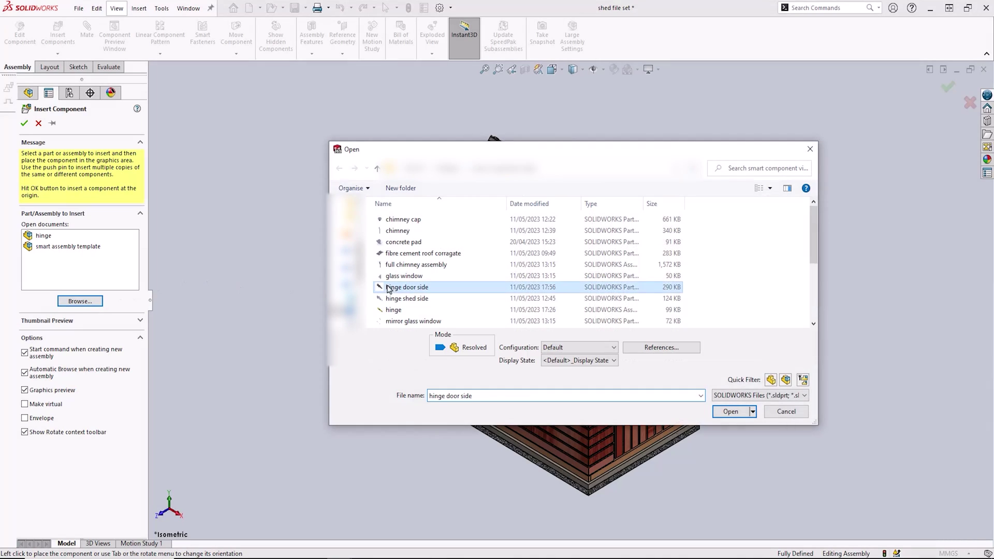
click(731, 412)
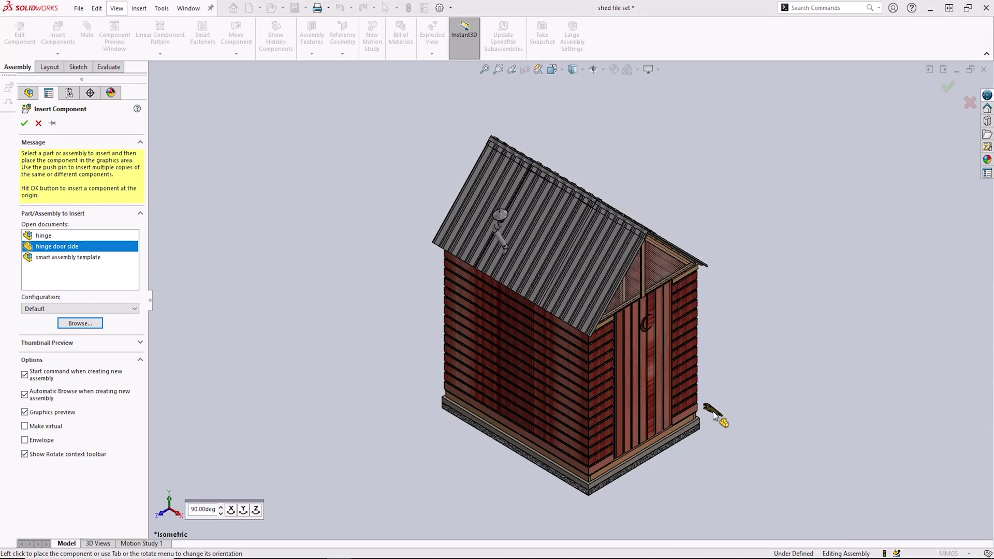
click(619, 336)
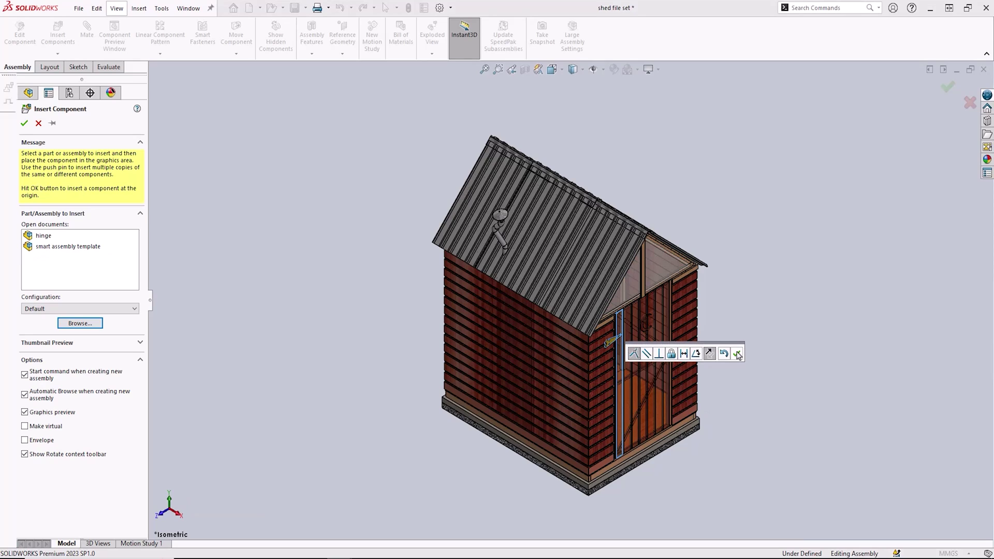
click(736, 353)
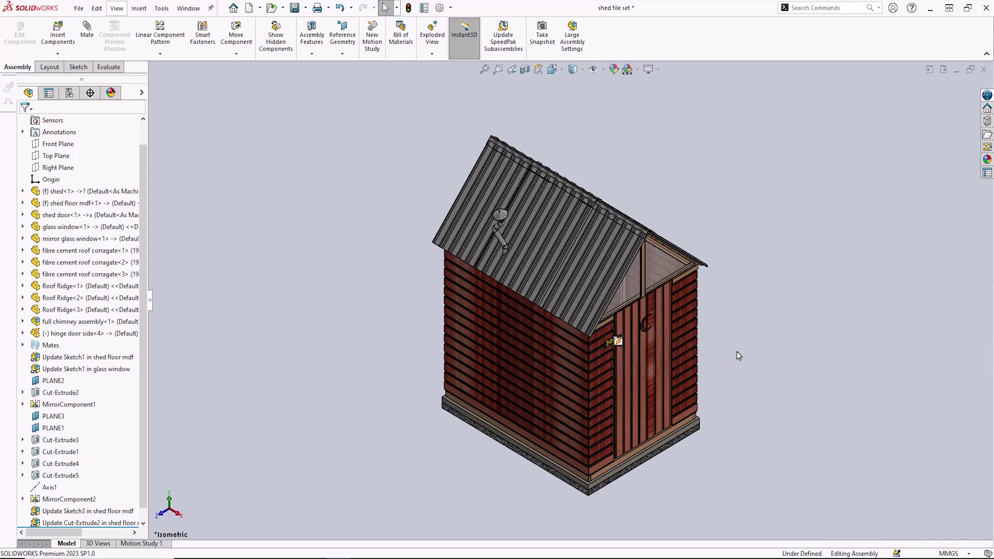
- Insert the smart features of the hinge door side, using the adjacent shed wall plank face and the door face as references
right_click(62, 337)
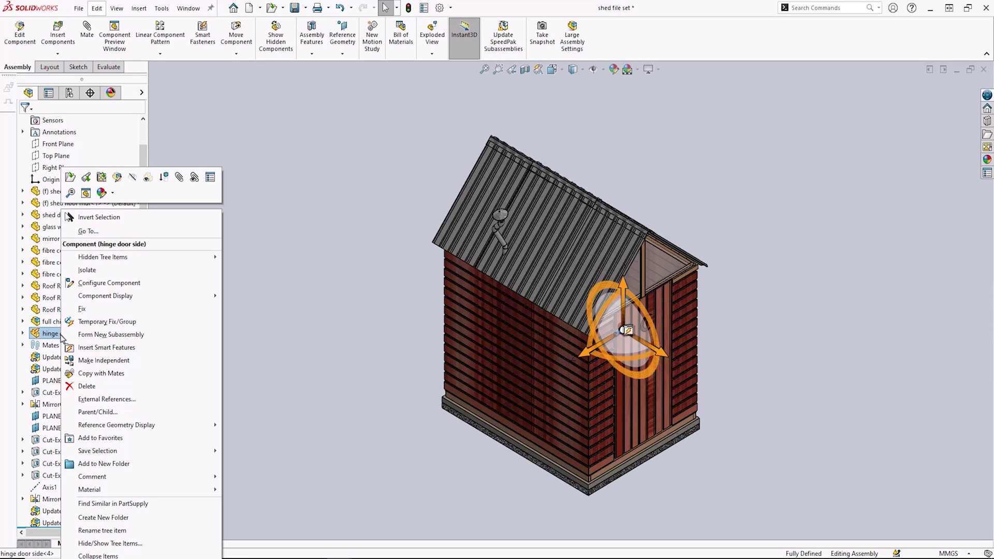
click(88, 348)
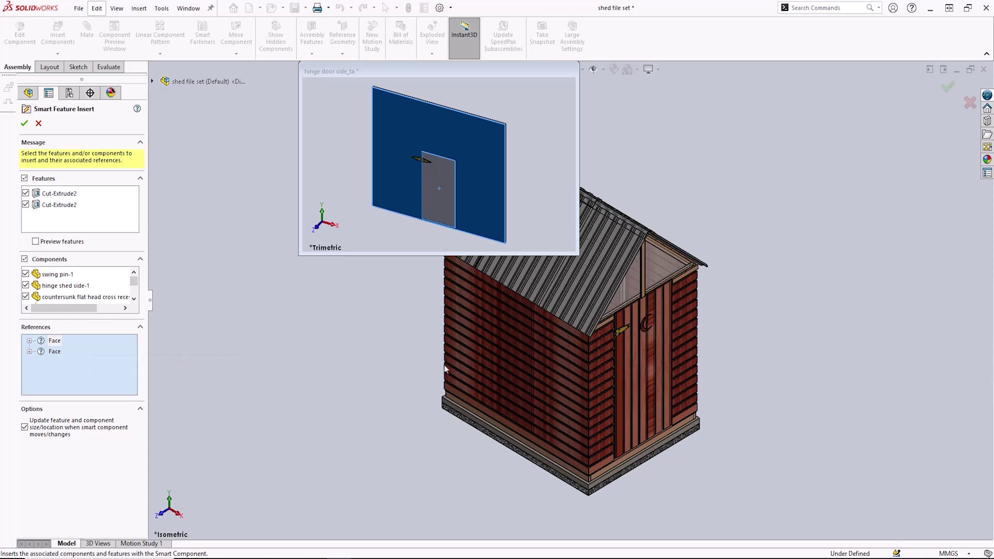
scroll(616, 339, down, 5)
scroll(609, 329, down, 2)
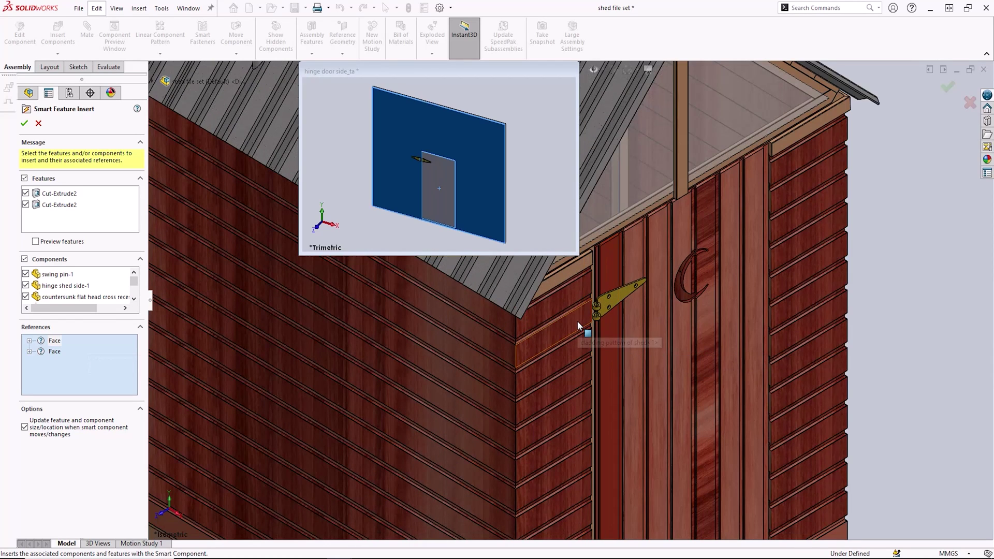
click(577, 322)
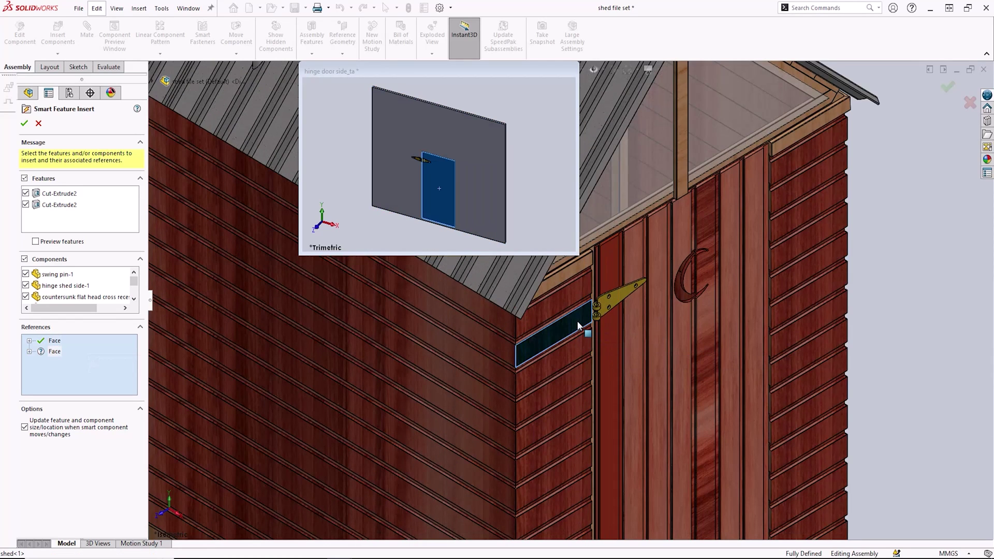
click(609, 325)
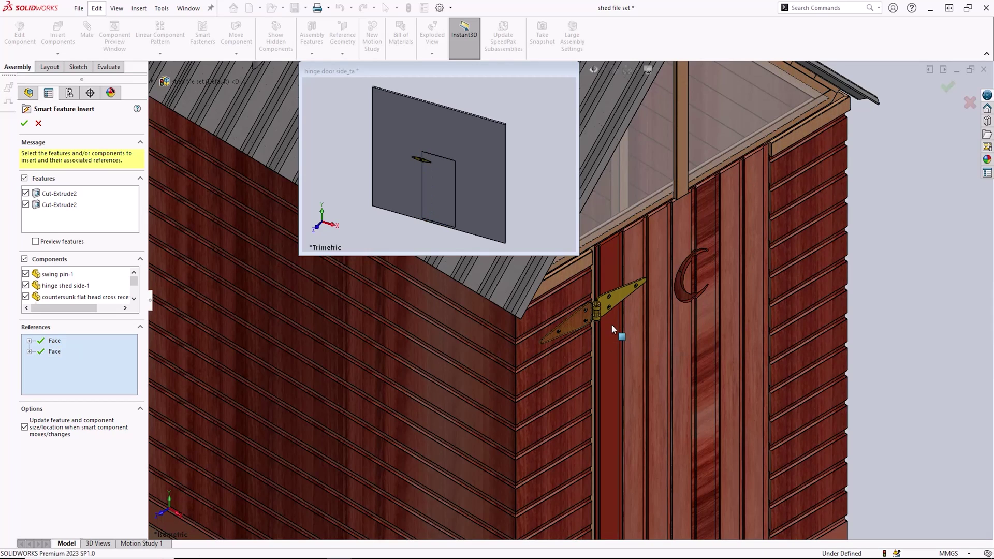
click(24, 124)
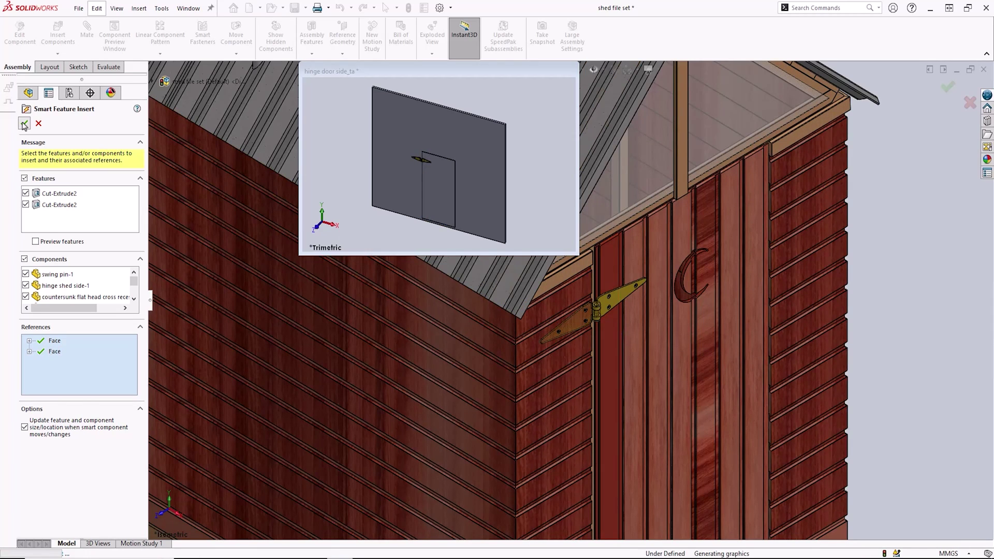
- Examine the completed hinge on the shed and the contents of its hinge door side-4 folder, then restore the isometric view
middle_drag(366, 244, 602, 296)
scroll(602, 296, down, 6)
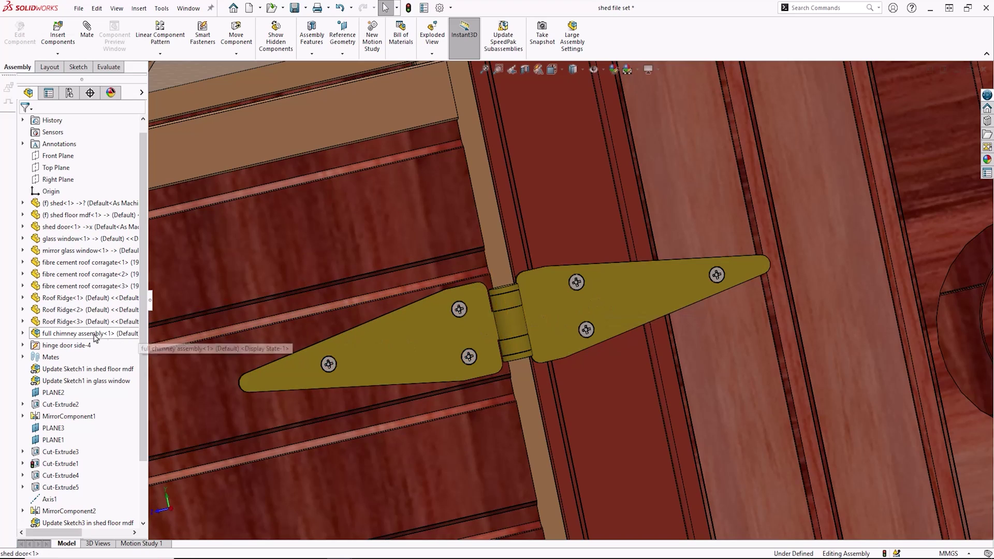
click(22, 345)
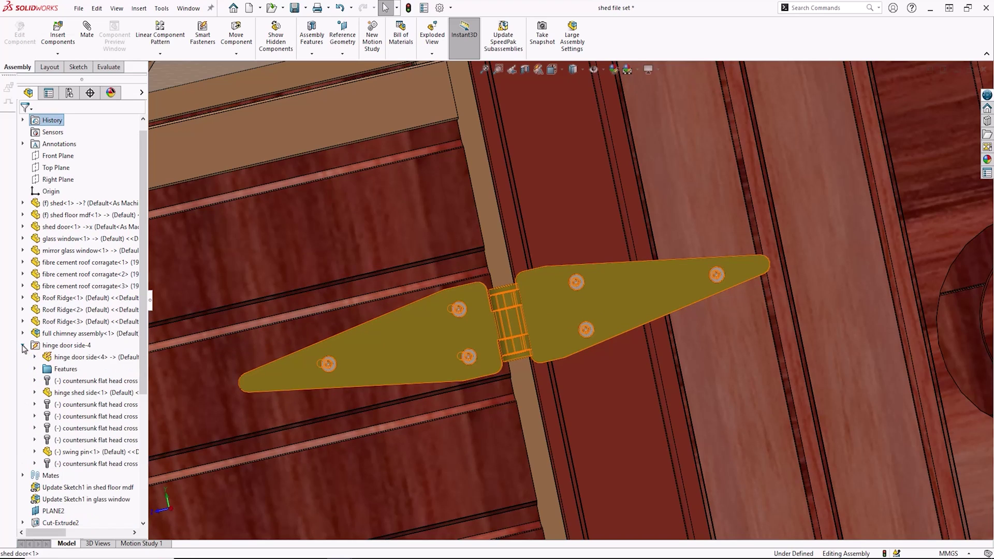
click(69, 357)
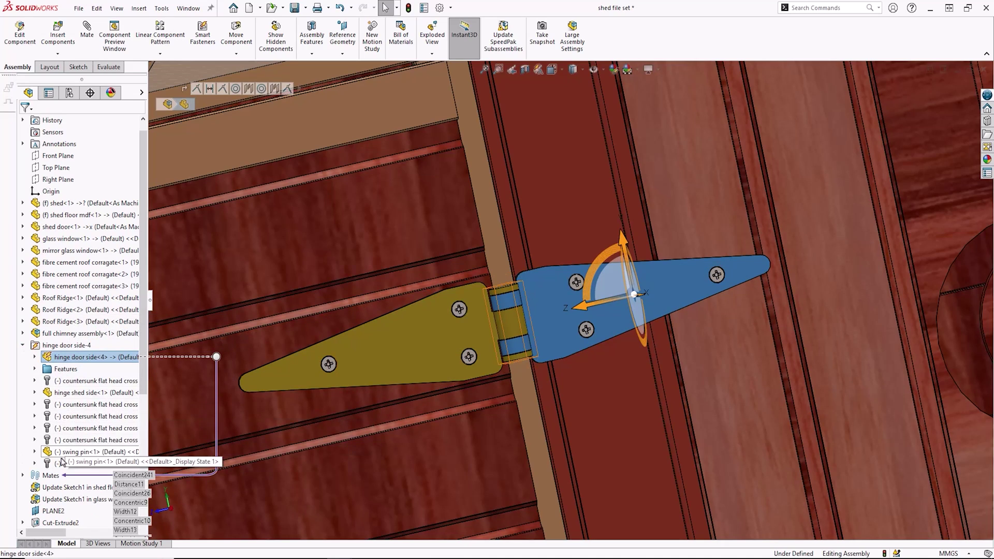
click(22, 345)
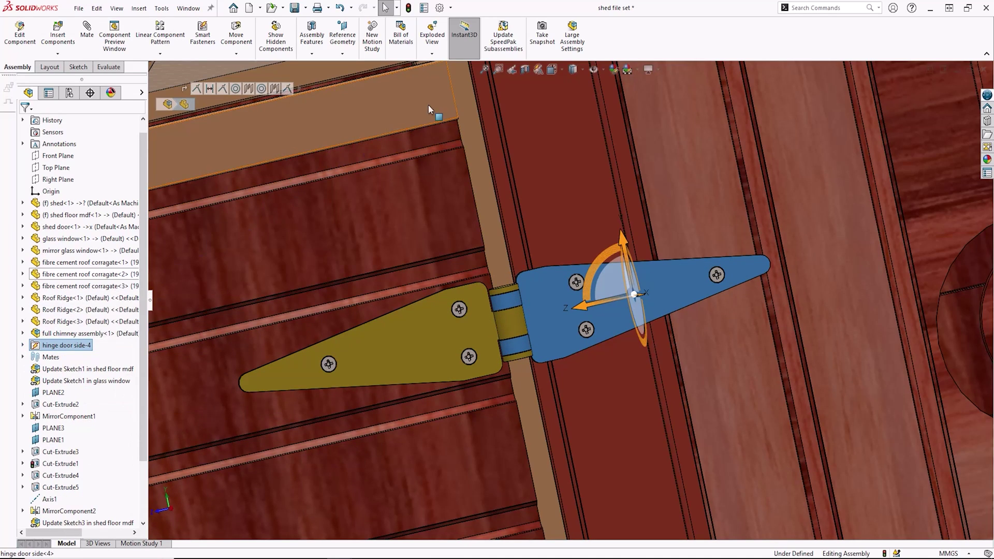
click(554, 70)
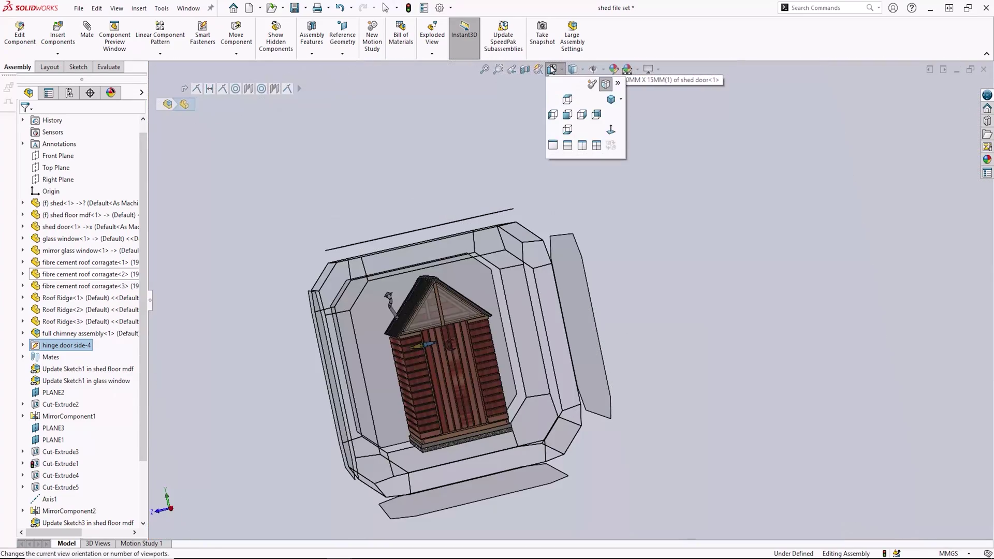
click(609, 101)
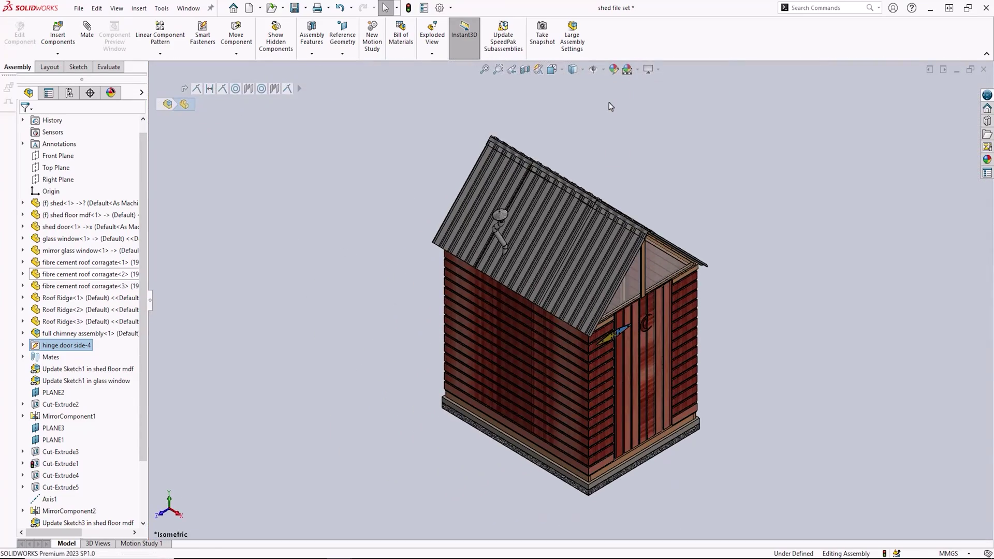